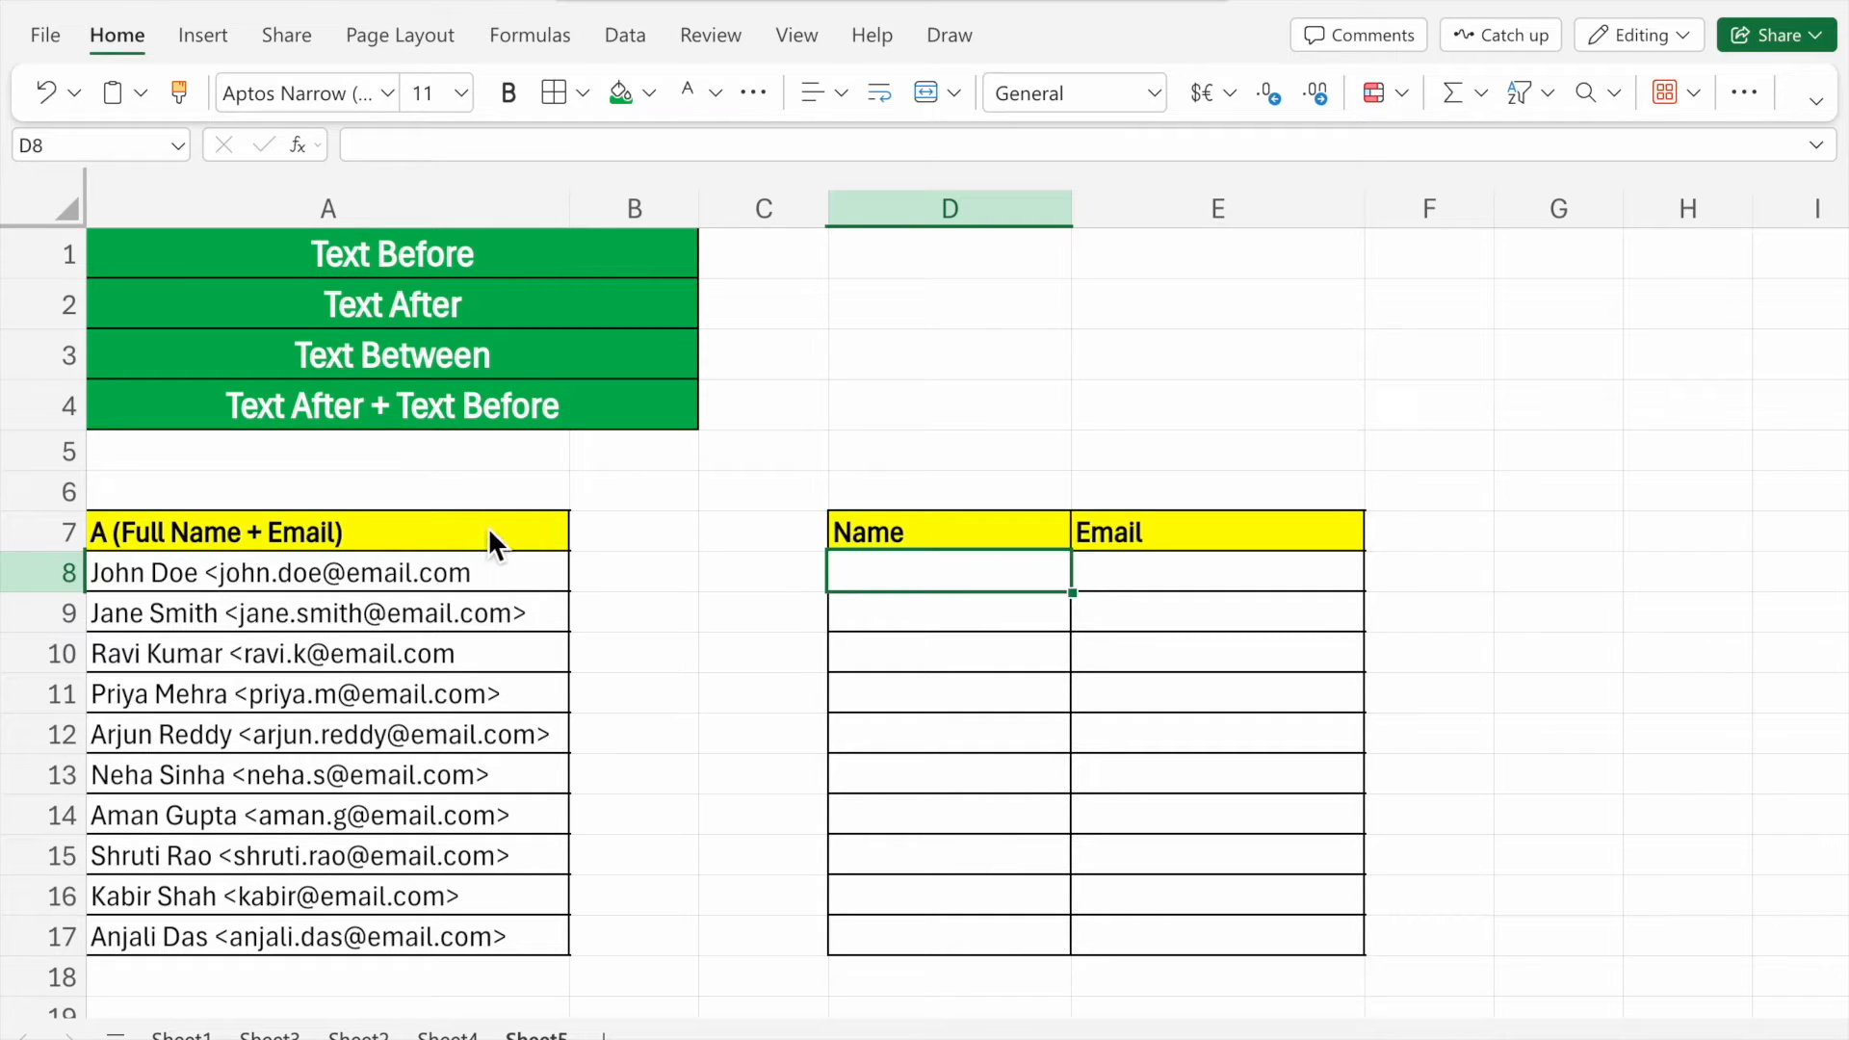
{"action": "left_click_drag", "start_coordinate": [484, 529], "coordinate": [488, 930]}
{"action": "left_click", "coordinate": [520, 570]}
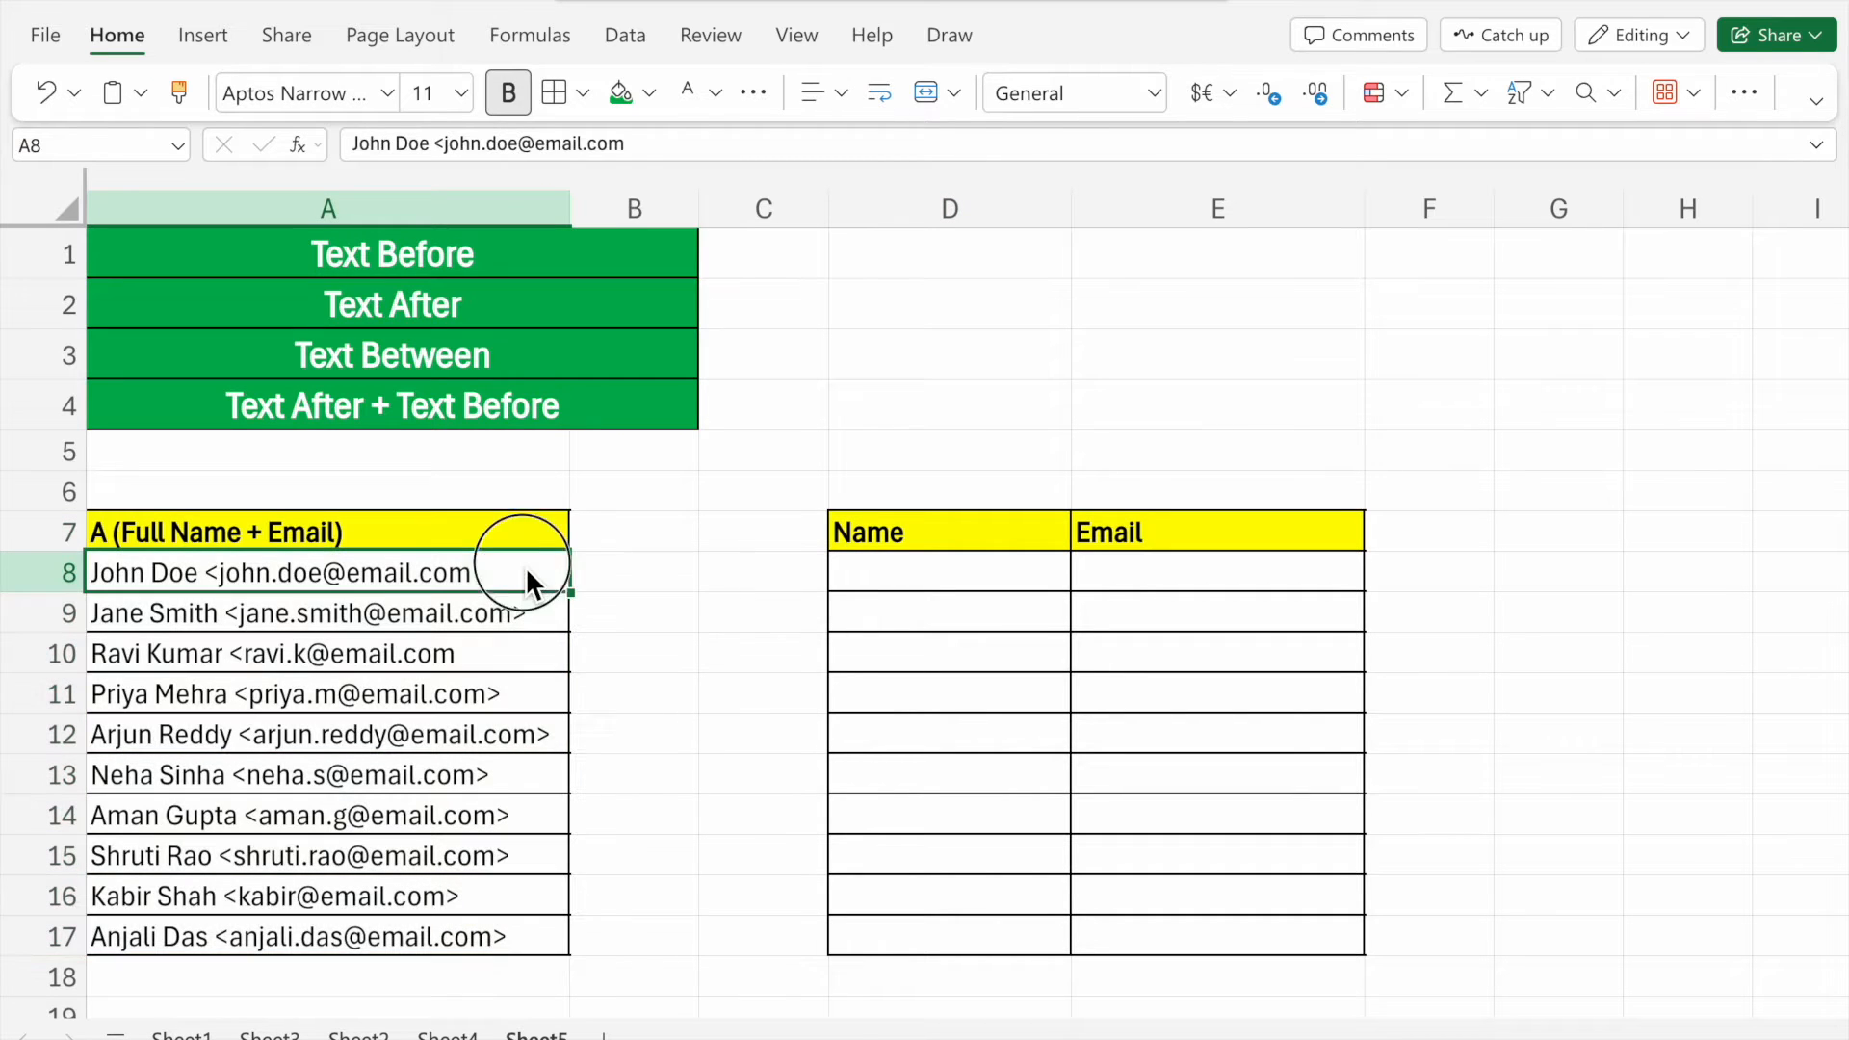
{"action": "left_click", "coordinate": [897, 578]}
{"action": "left_click", "coordinate": [1140, 588]}
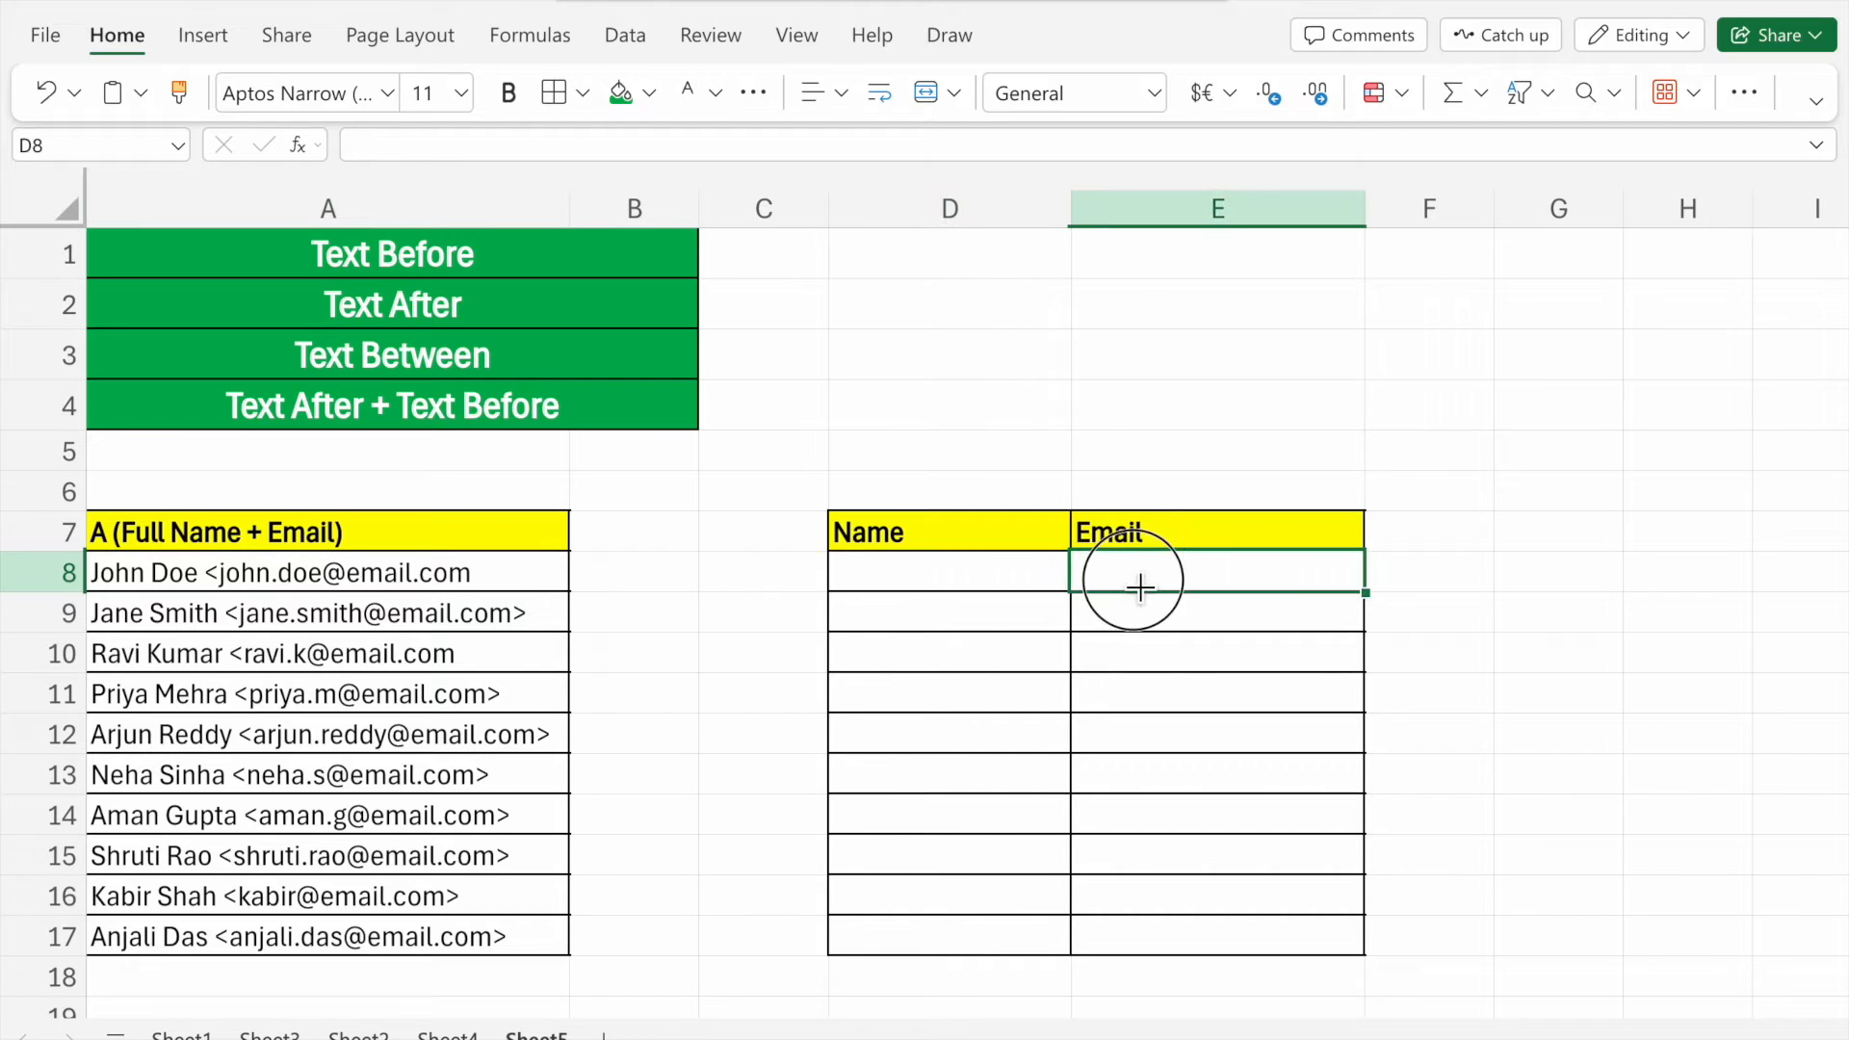
Enter =TEXTBEFORE(A8,"<") in D8 to extract the name from the first entry.
{"action": "left_click", "coordinate": [1010, 590]}
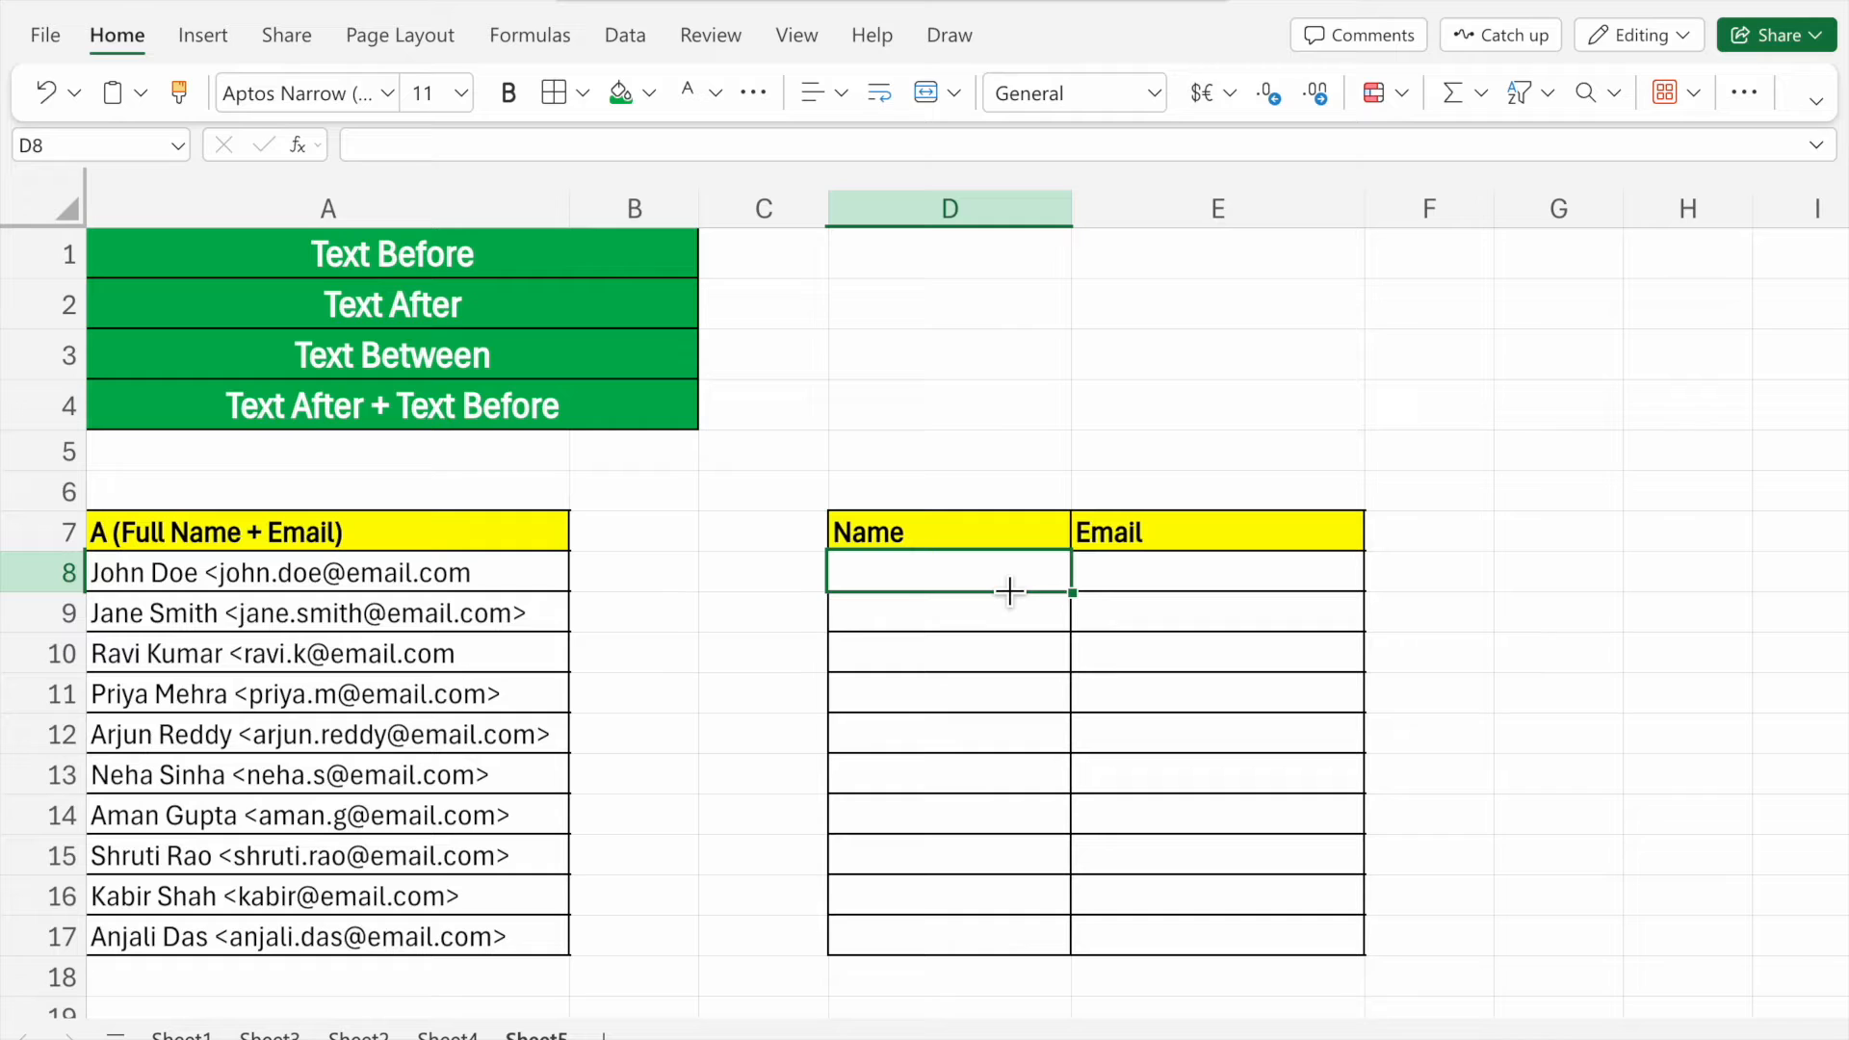
{"action": "type", "text": "=tex"}
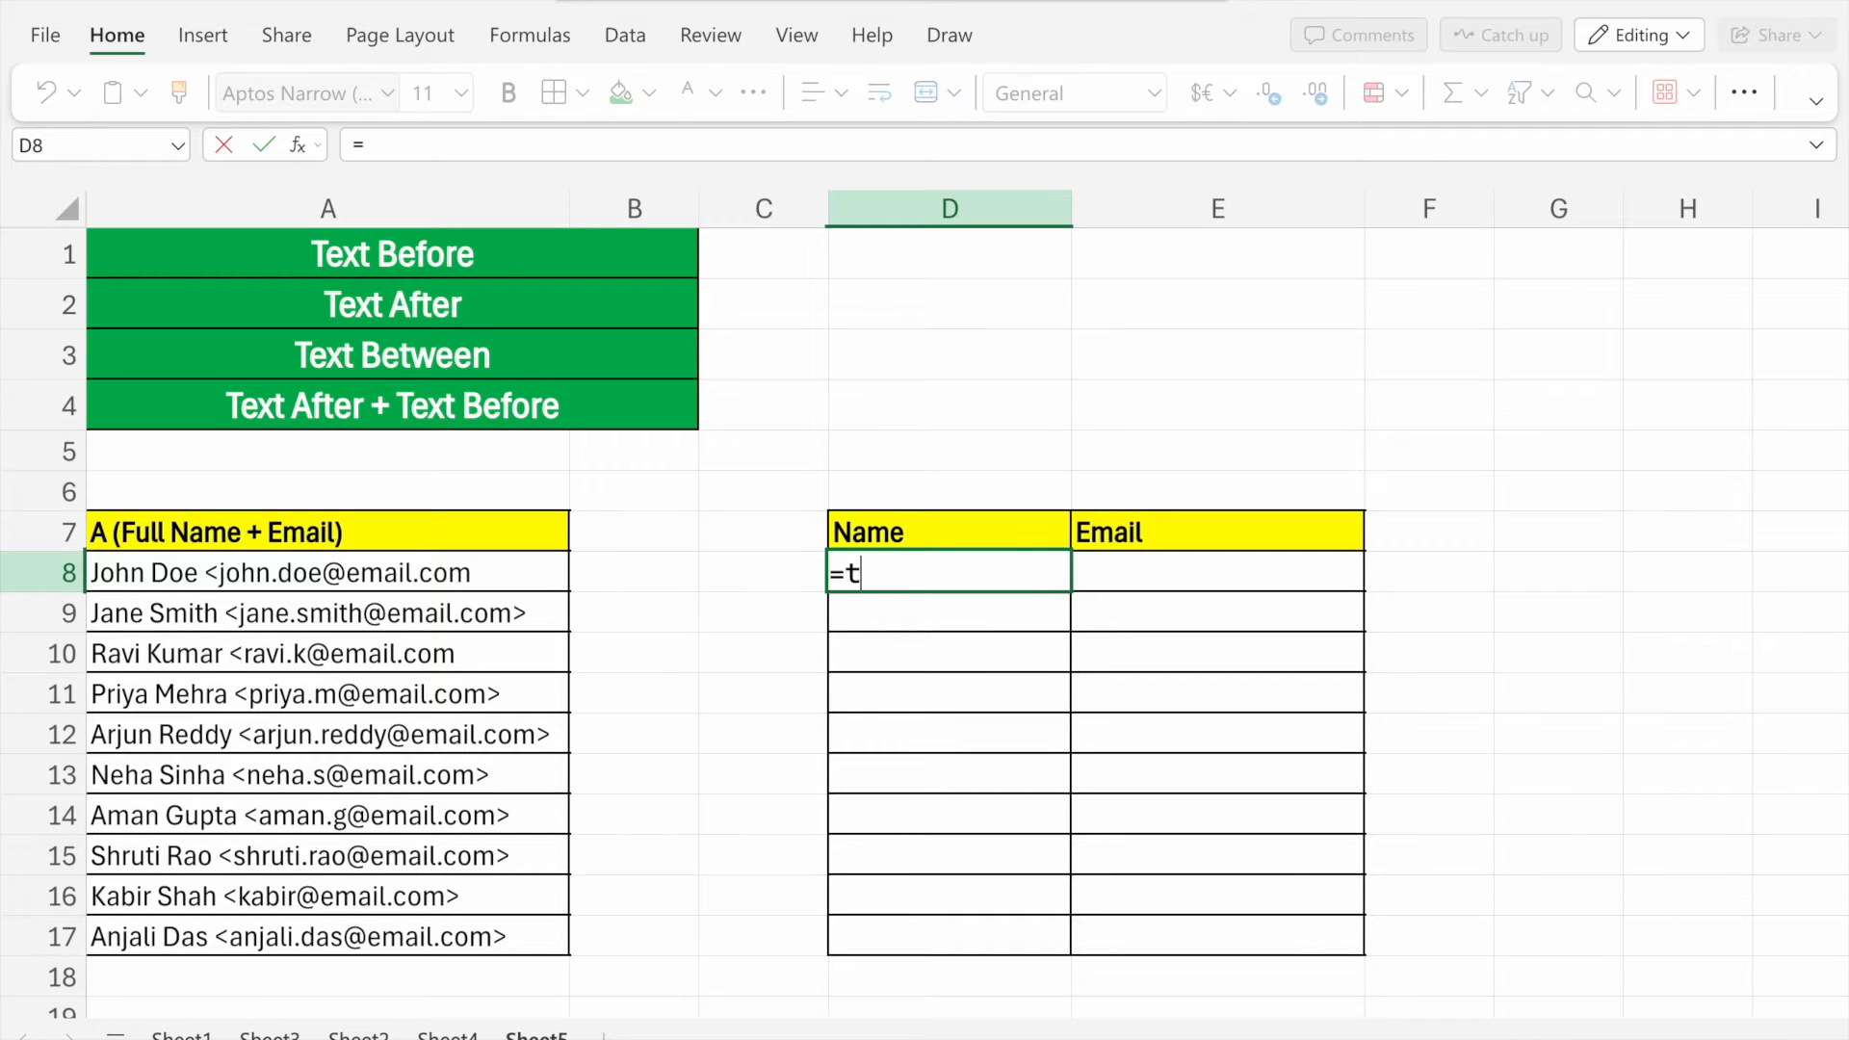
{"action": "type", "text": "t"}
{"action": "left_click", "coordinate": [1013, 701]}
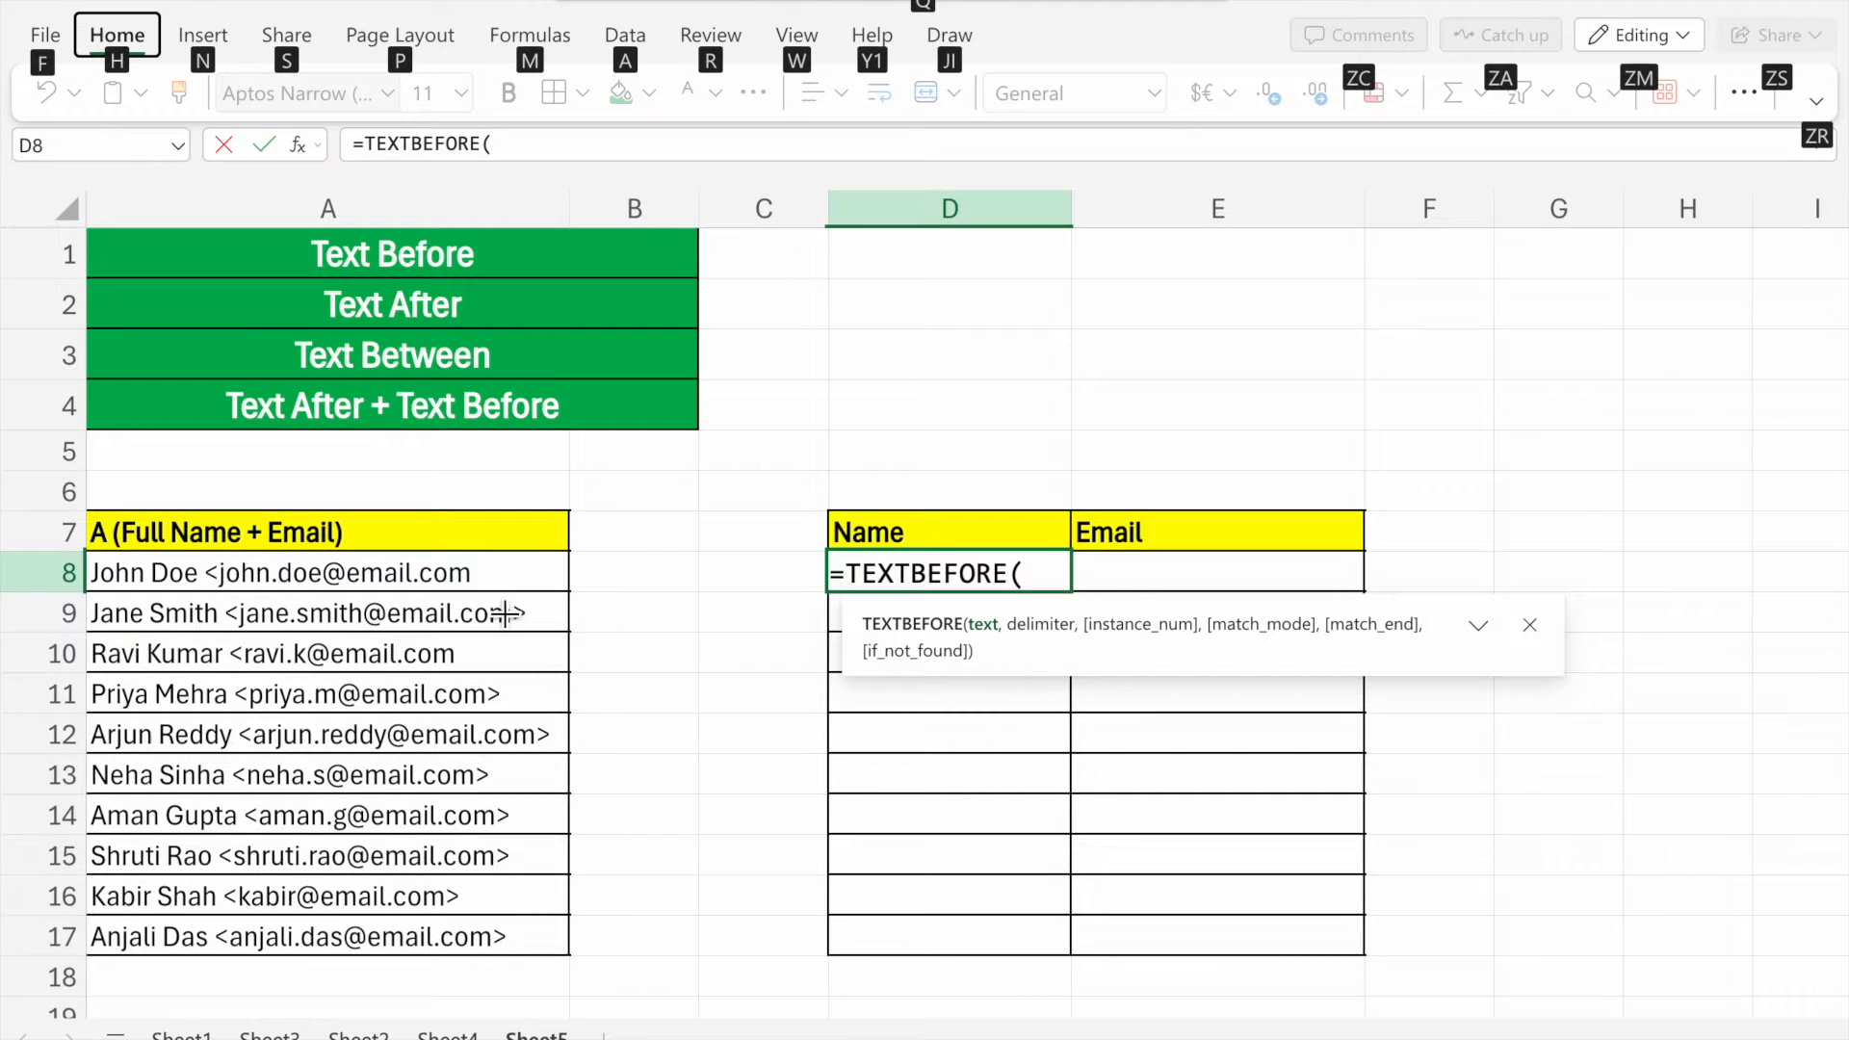
{"action": "left_click", "coordinate": [496, 576]}
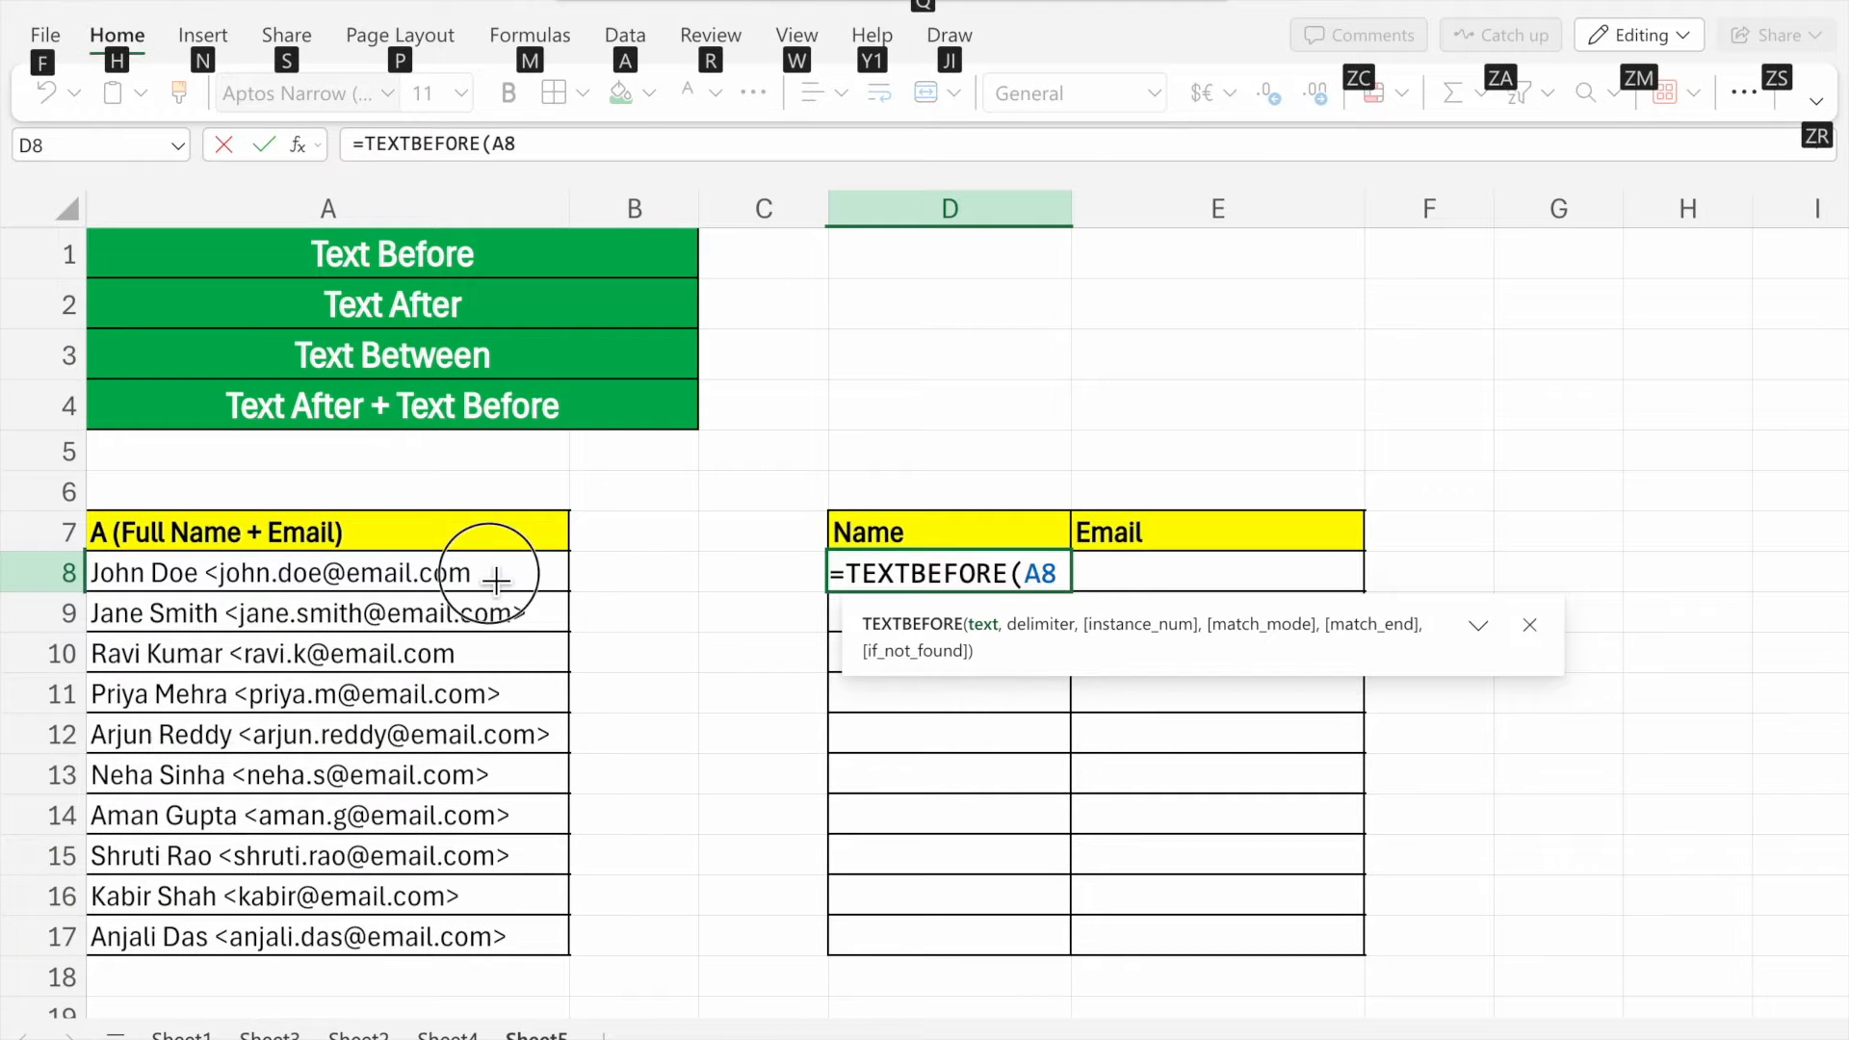
{"action": "type", "text": ","}
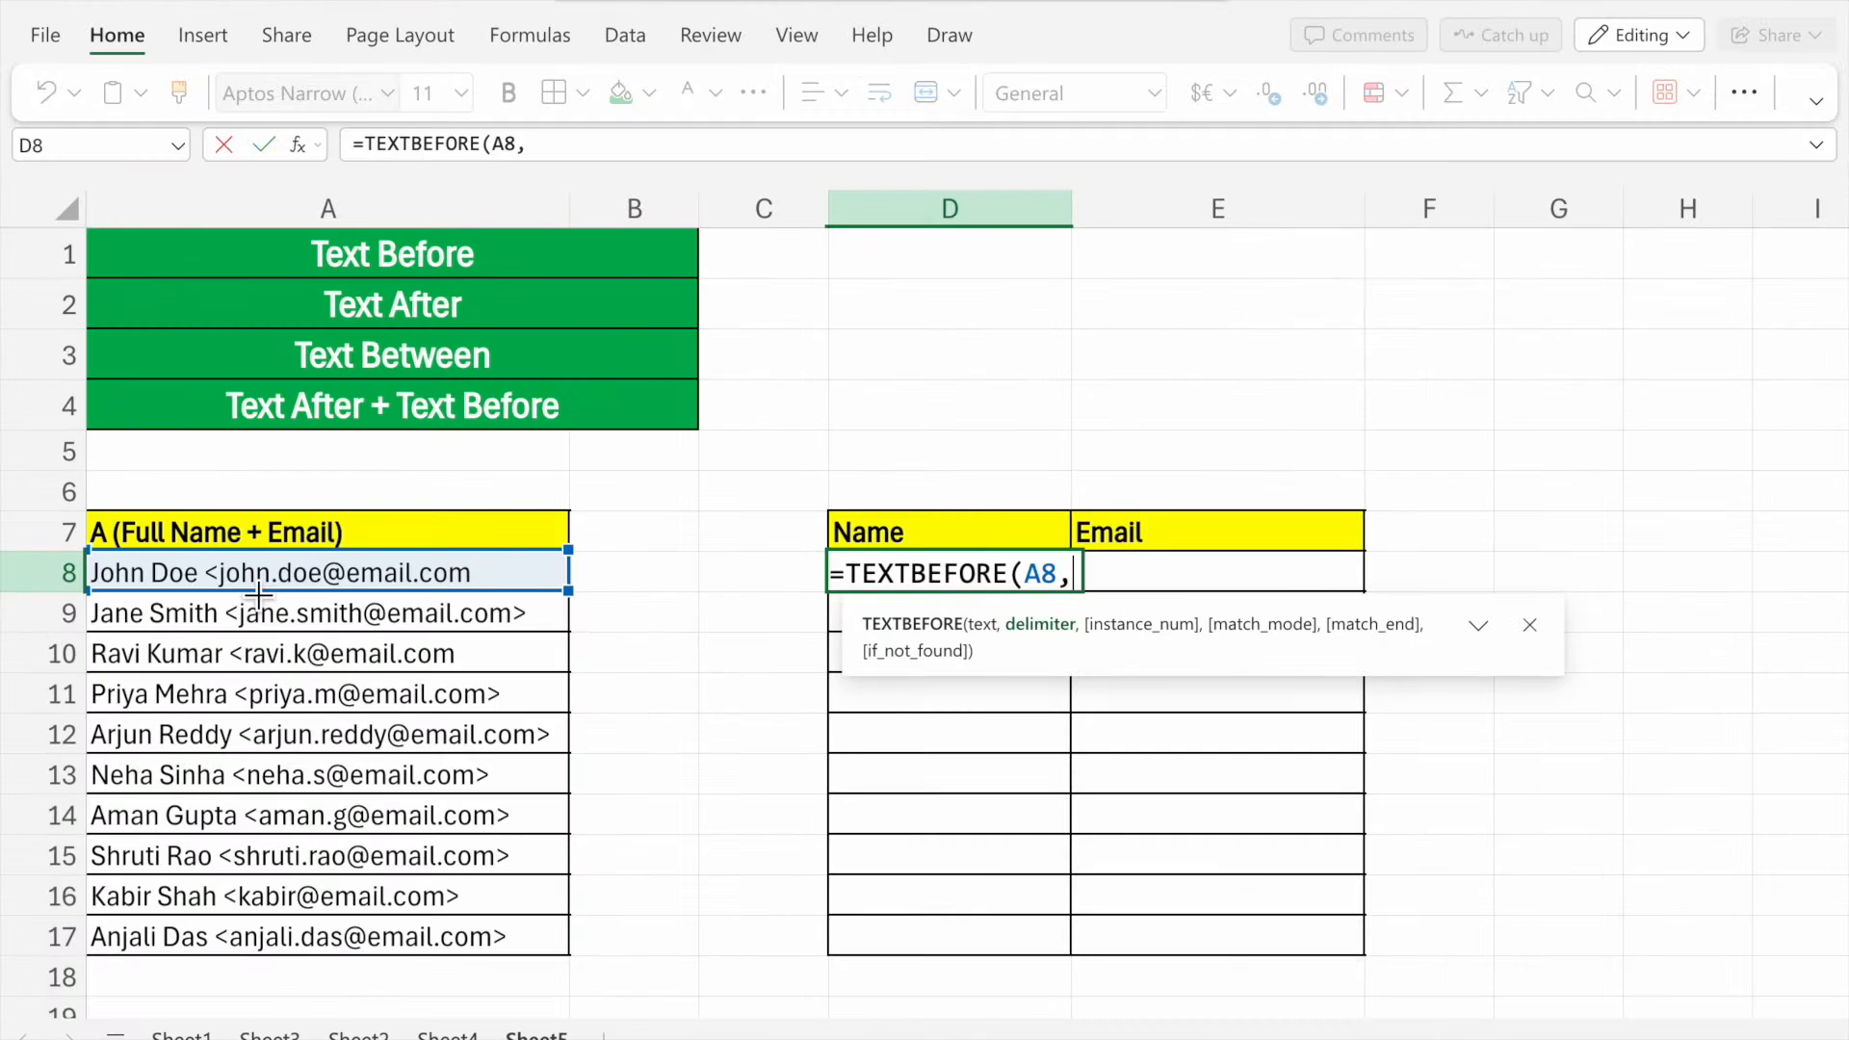
{"action": "key", "text": "alt"}
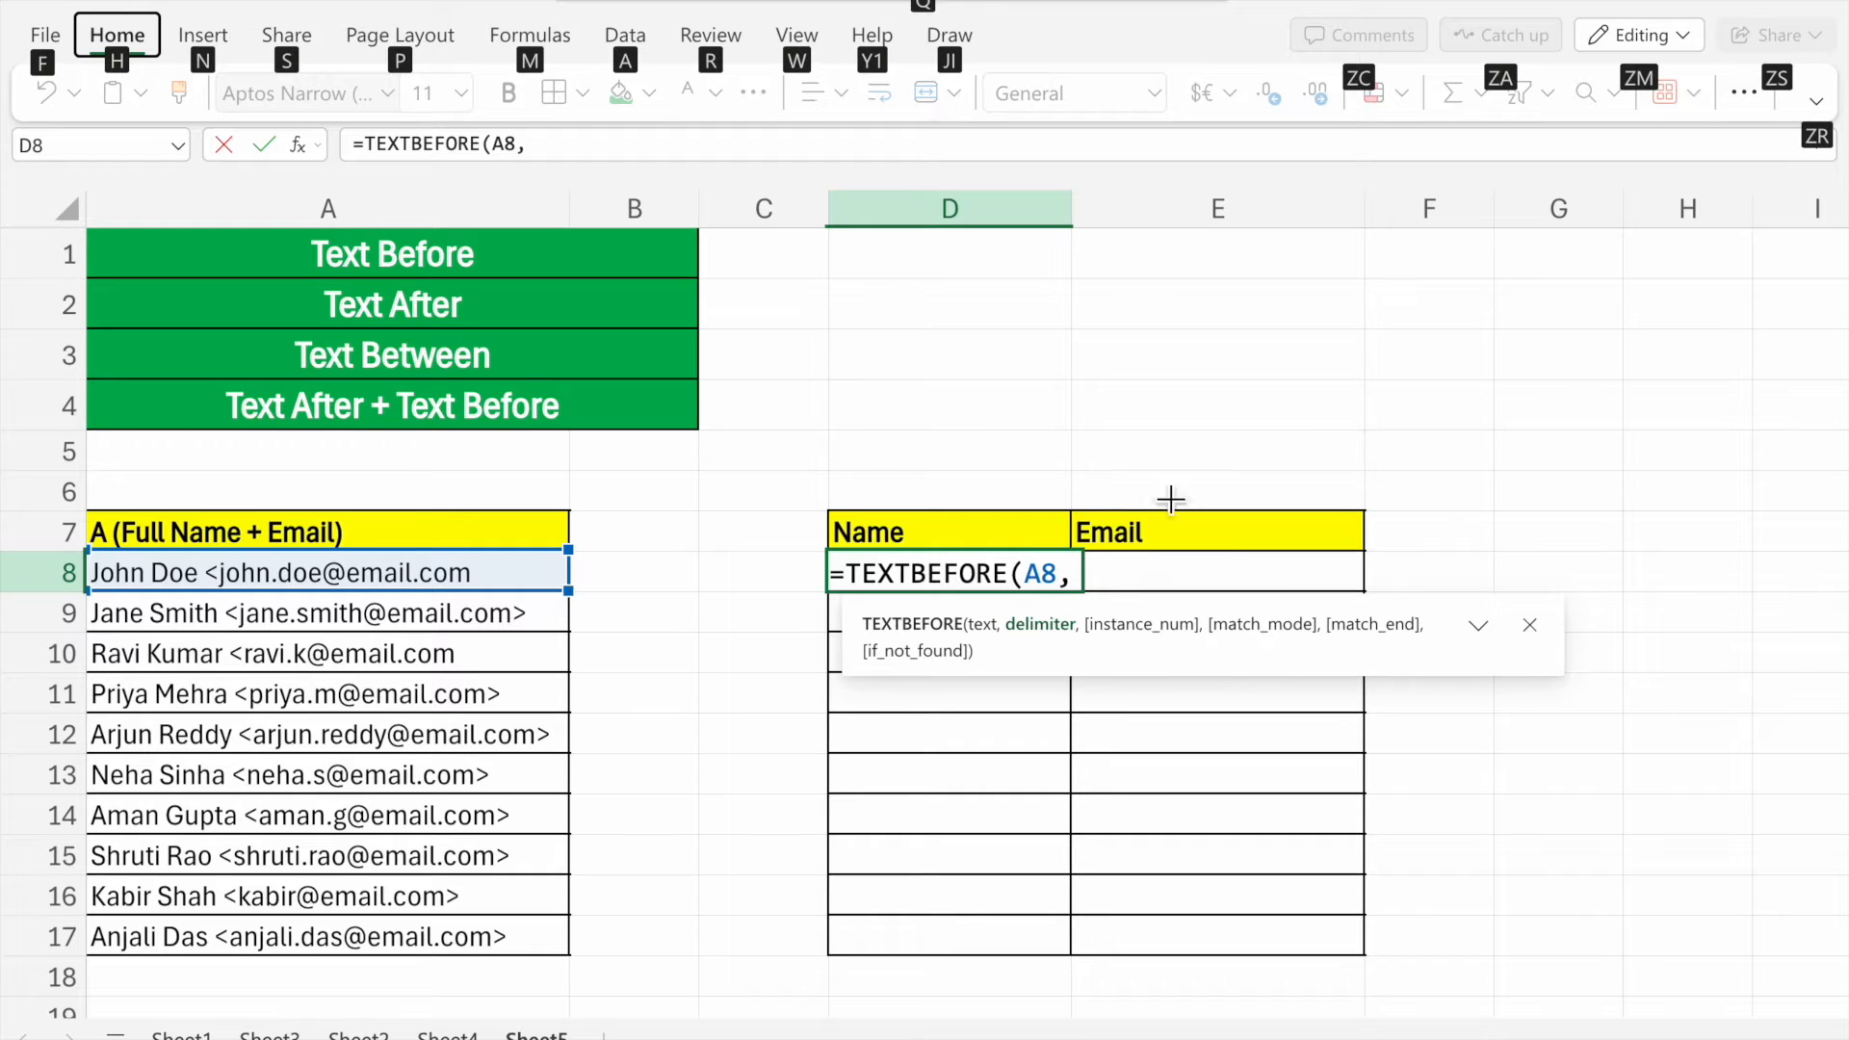
{"action": "left_click", "coordinate": [1076, 578]}
{"action": "type", "text": "\""}
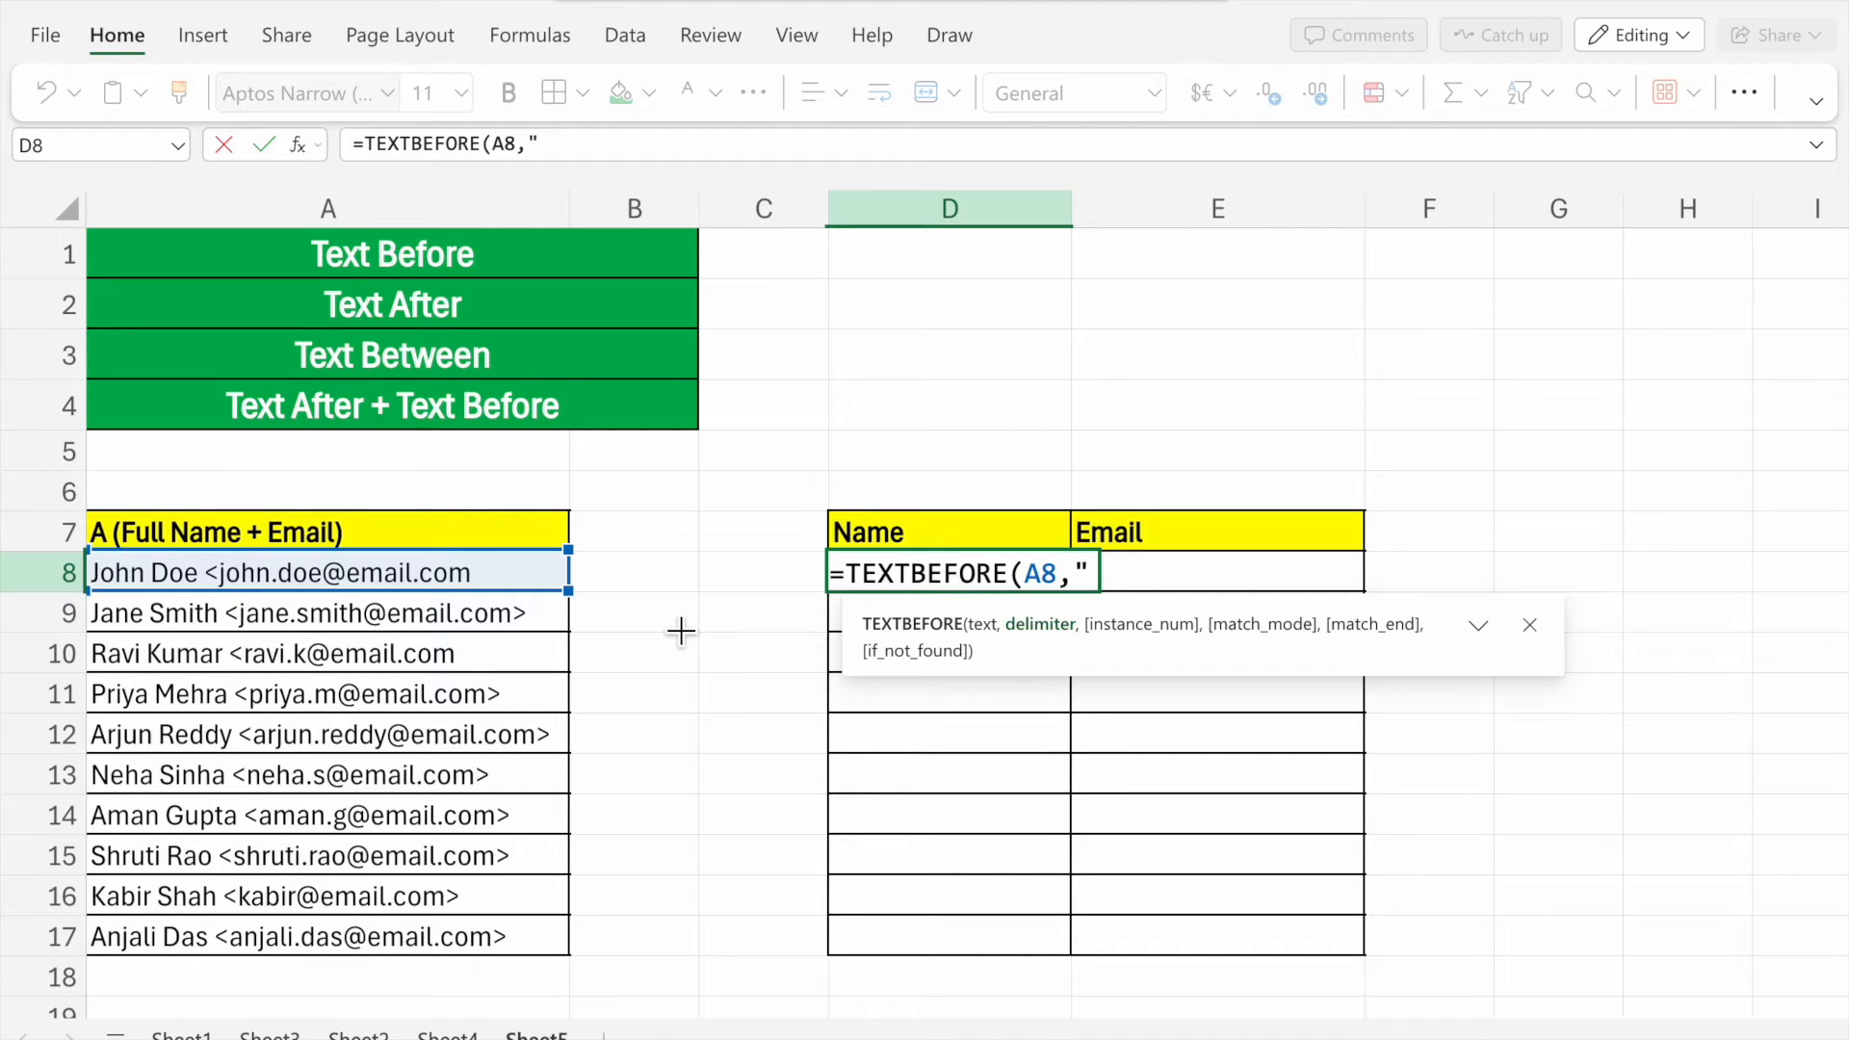
{"action": "type", "text": "<\")"}
{"action": "key", "text": "Return"}
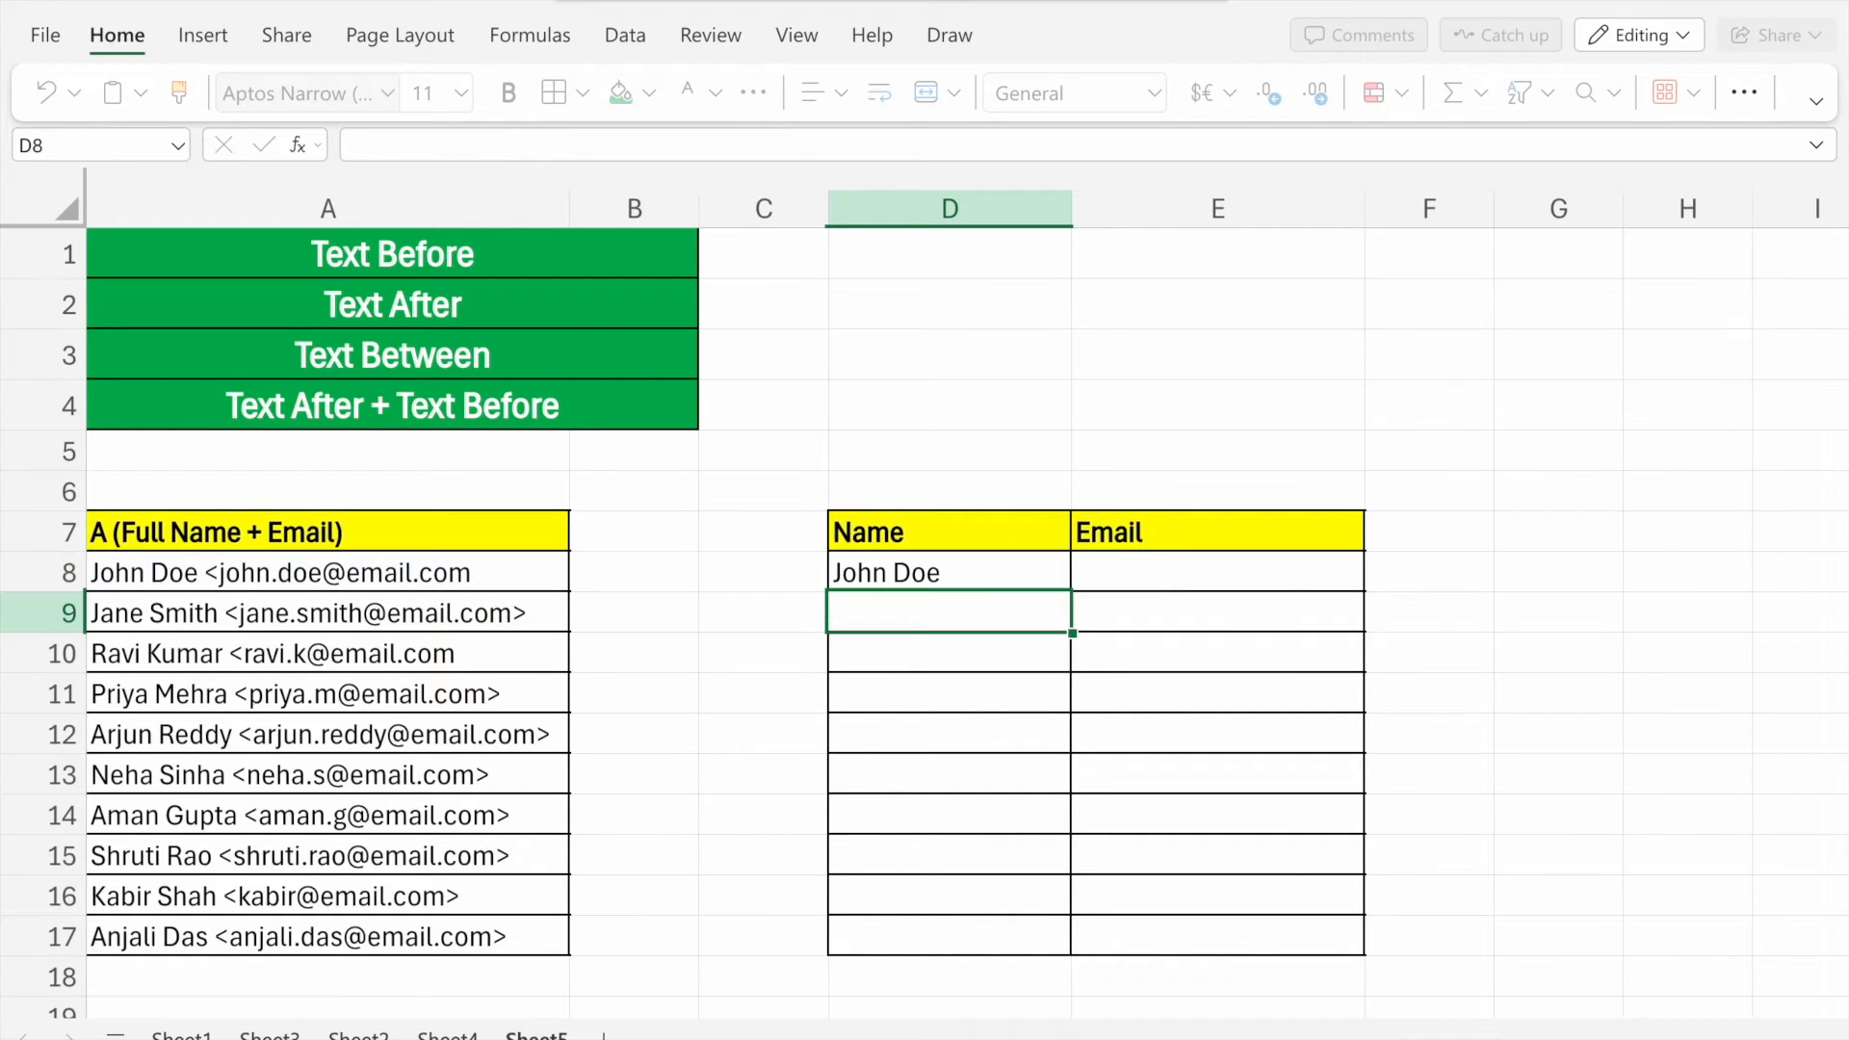
{"action": "left_click", "coordinate": [975, 582]}
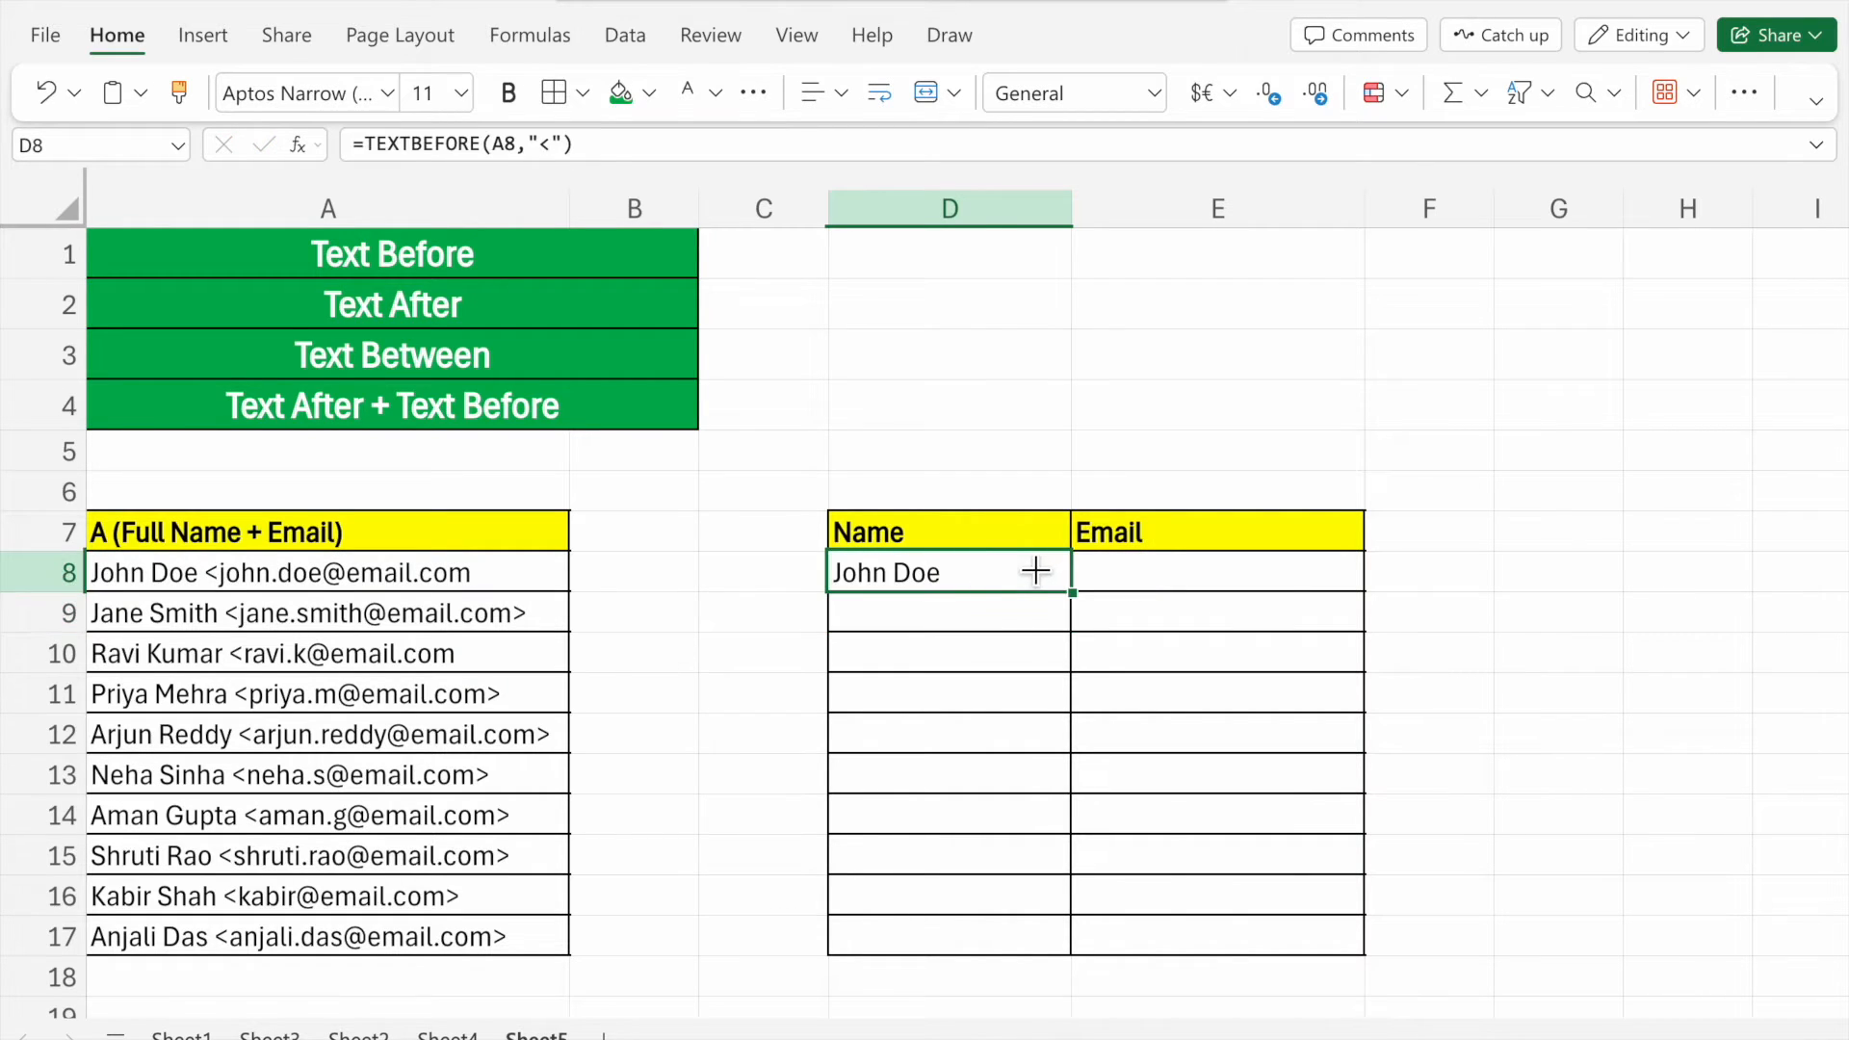
Enter =TEXTAFTER(A8,"<") in E8 to extract the email from the first entry.
{"action": "left_click", "coordinate": [1141, 578]}
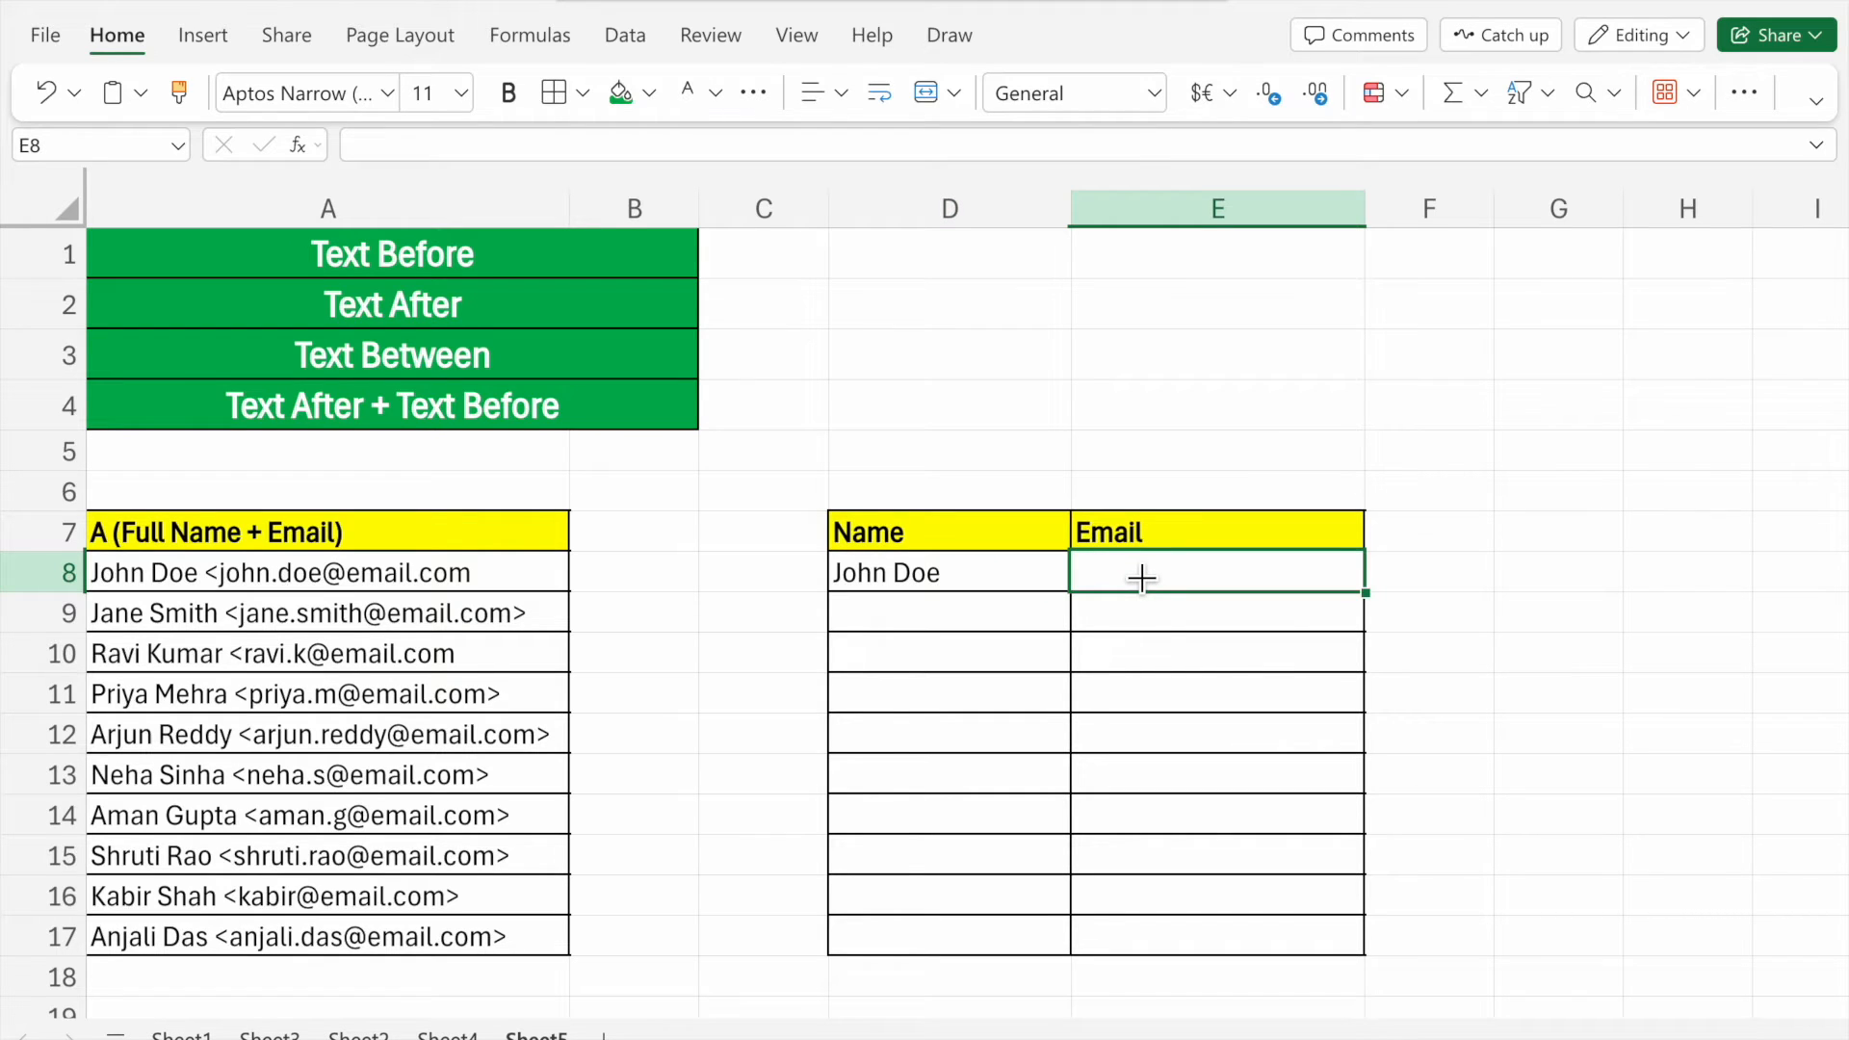
{"action": "type", "text": "=te"}
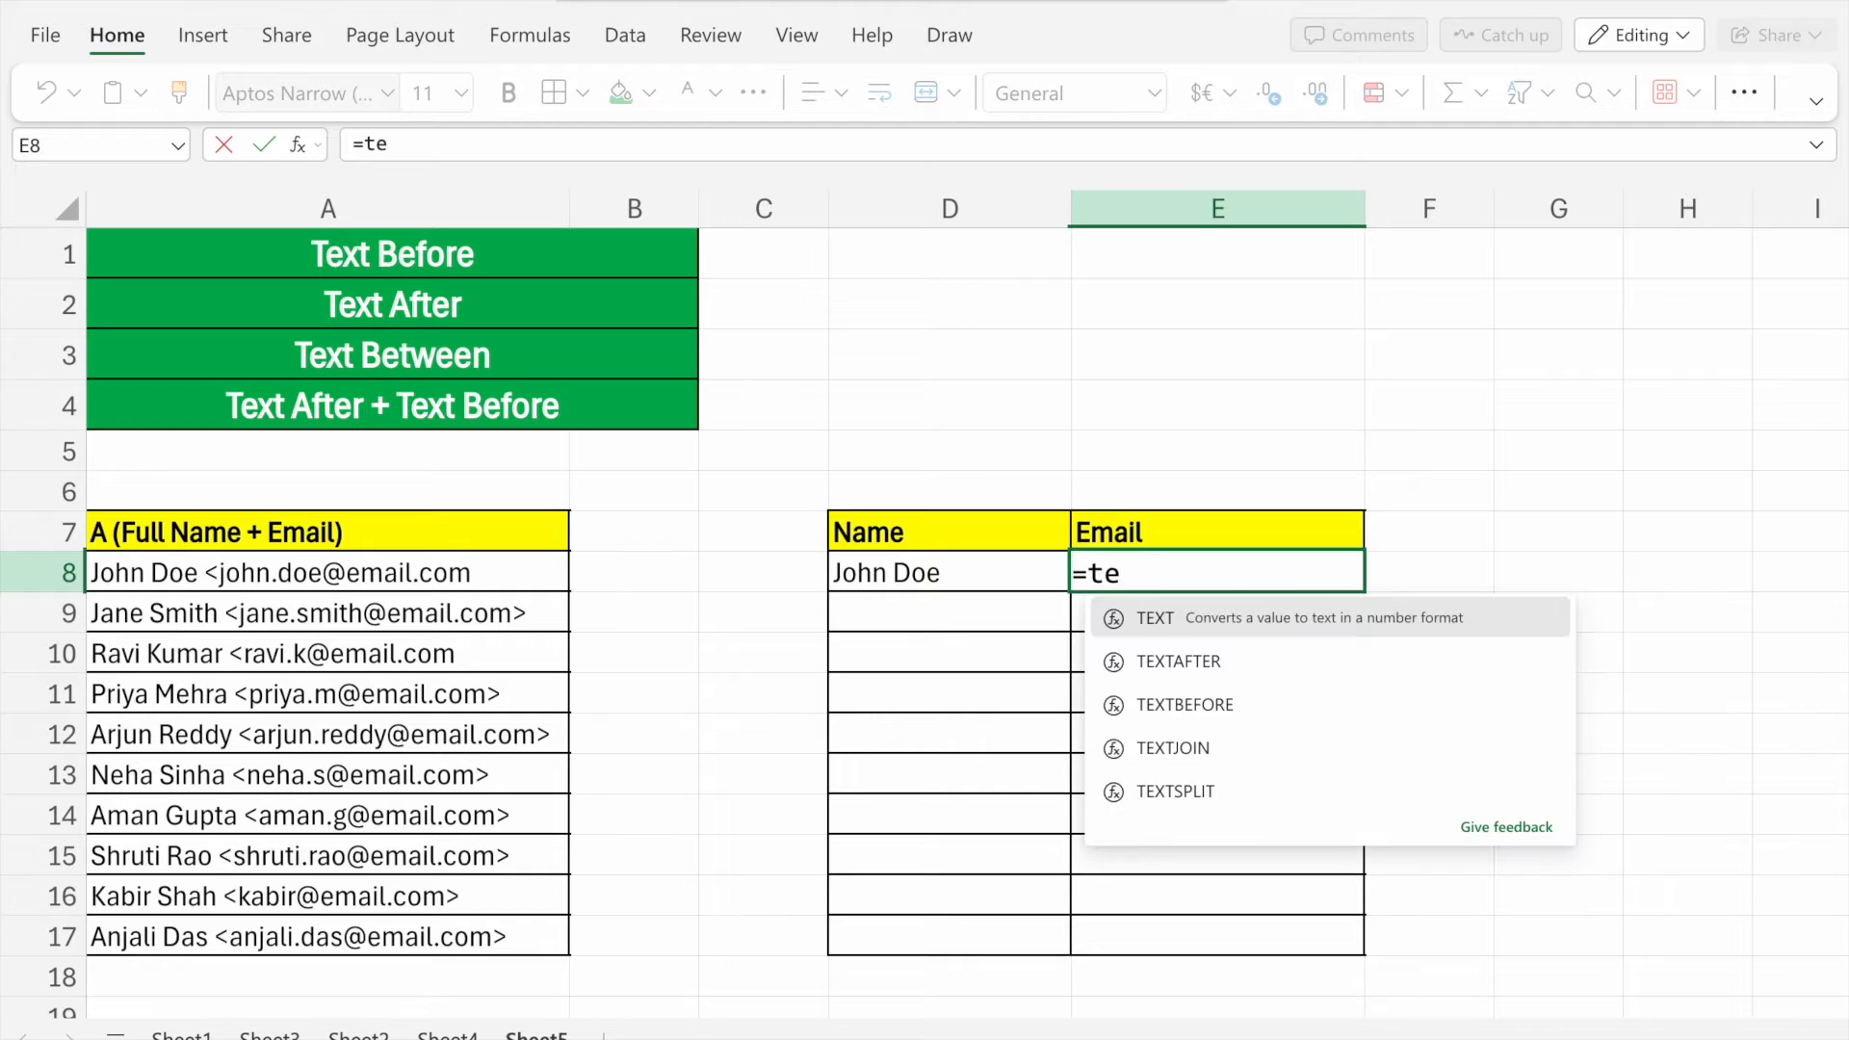
{"action": "left_click", "coordinate": [1239, 660]}
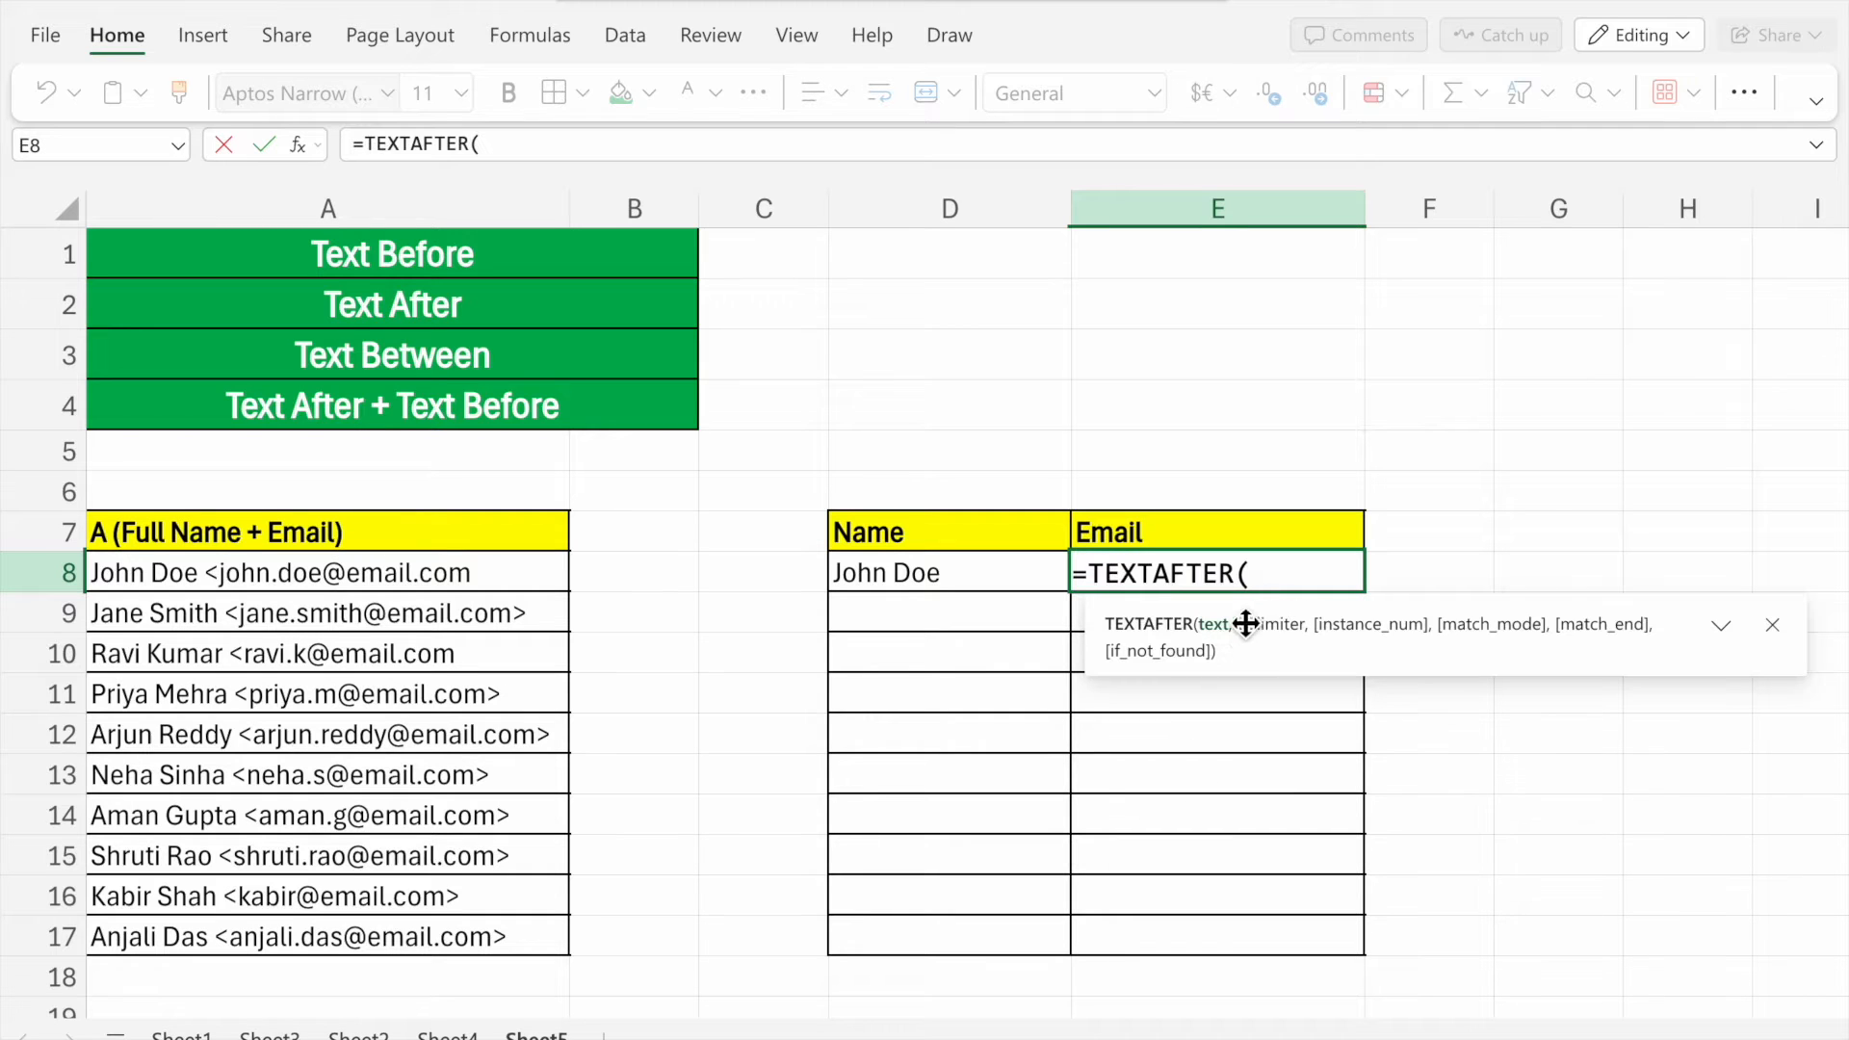
{"action": "left_click", "coordinate": [487, 581]}
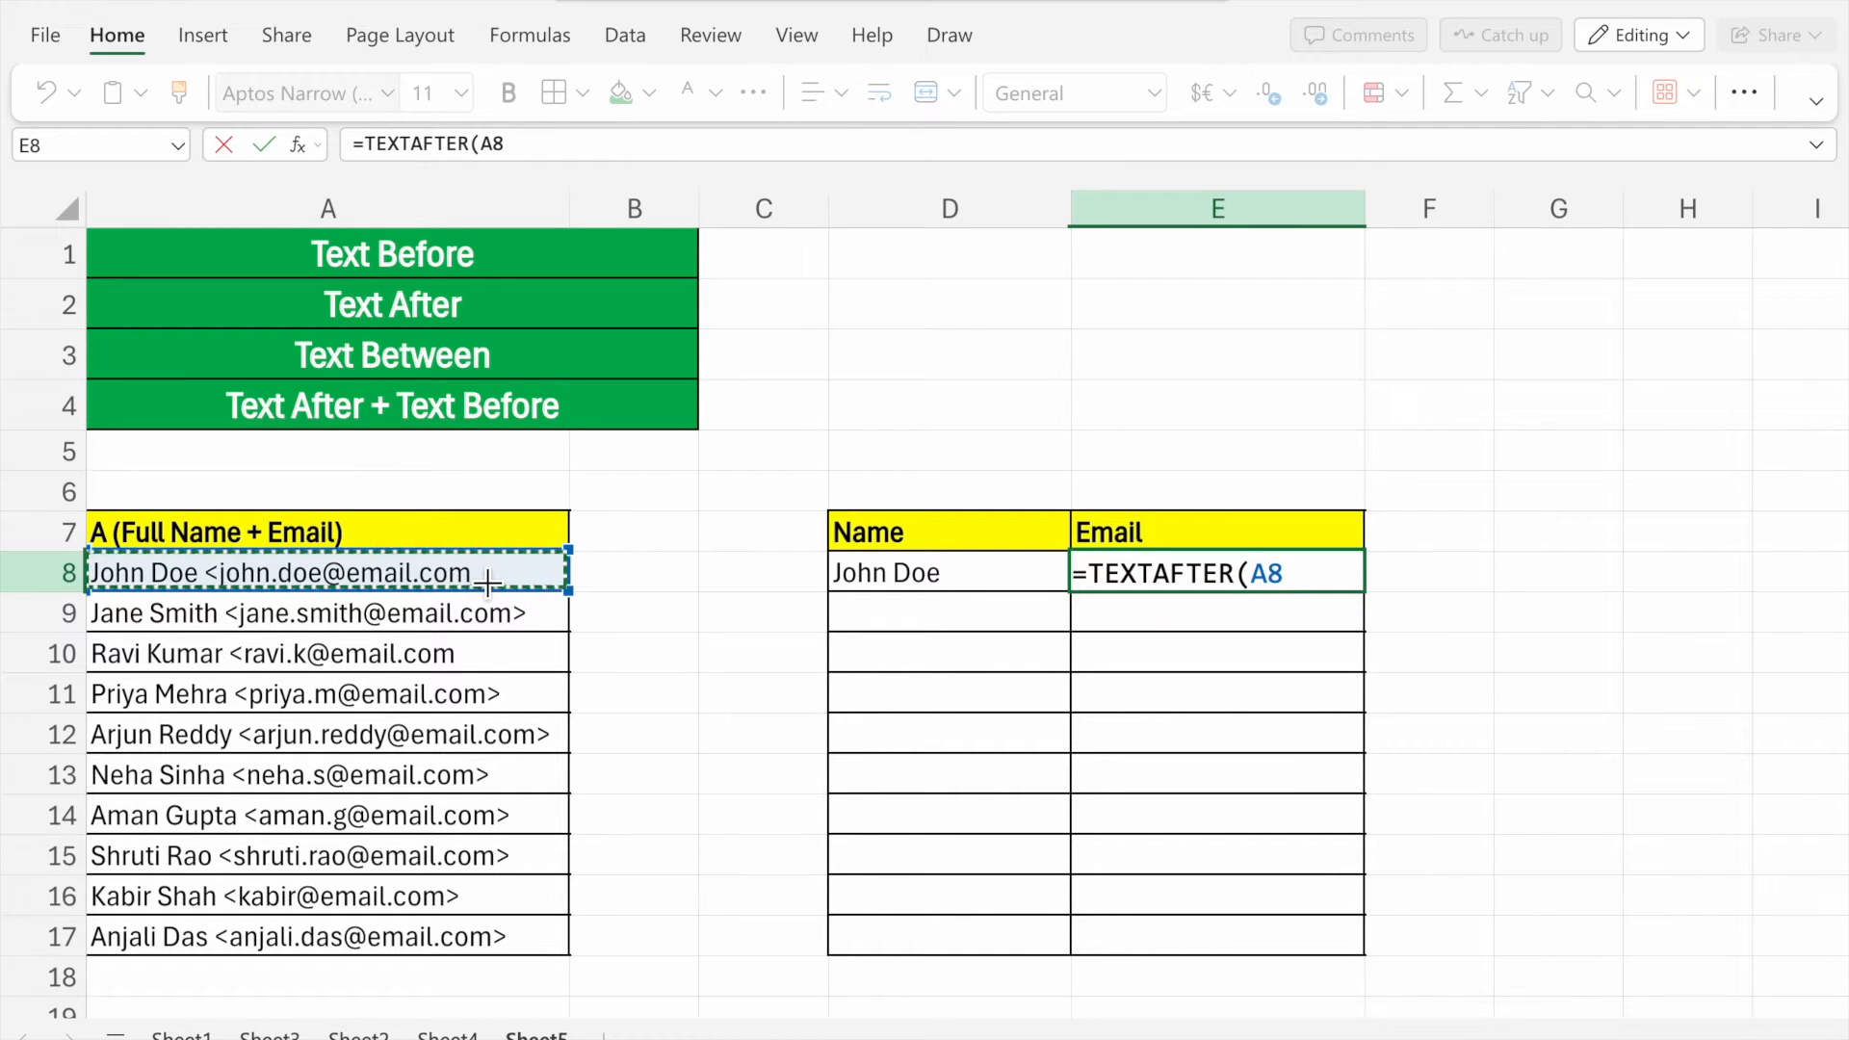
{"action": "type", "text": ","}
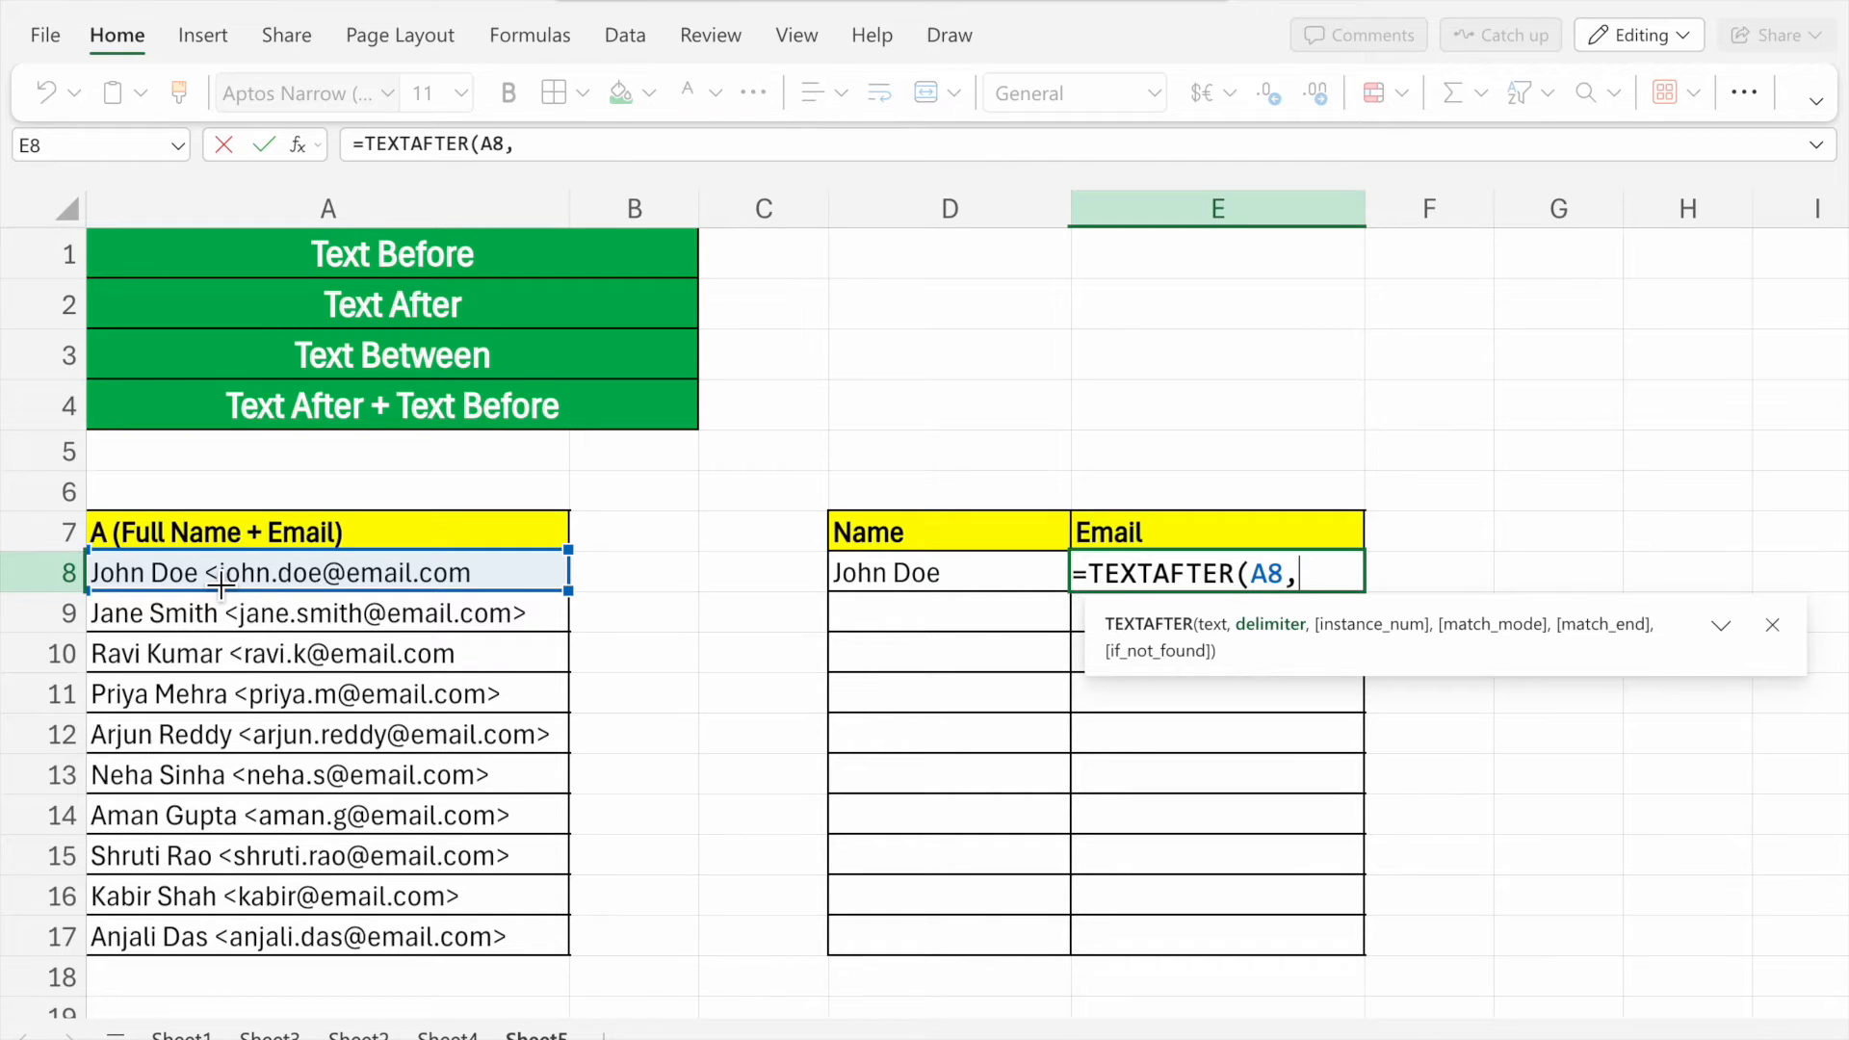
{"action": "type", "text": "\">"}
{"action": "key", "text": "BackSpace"}
{"action": "type", "text": "<\")"}
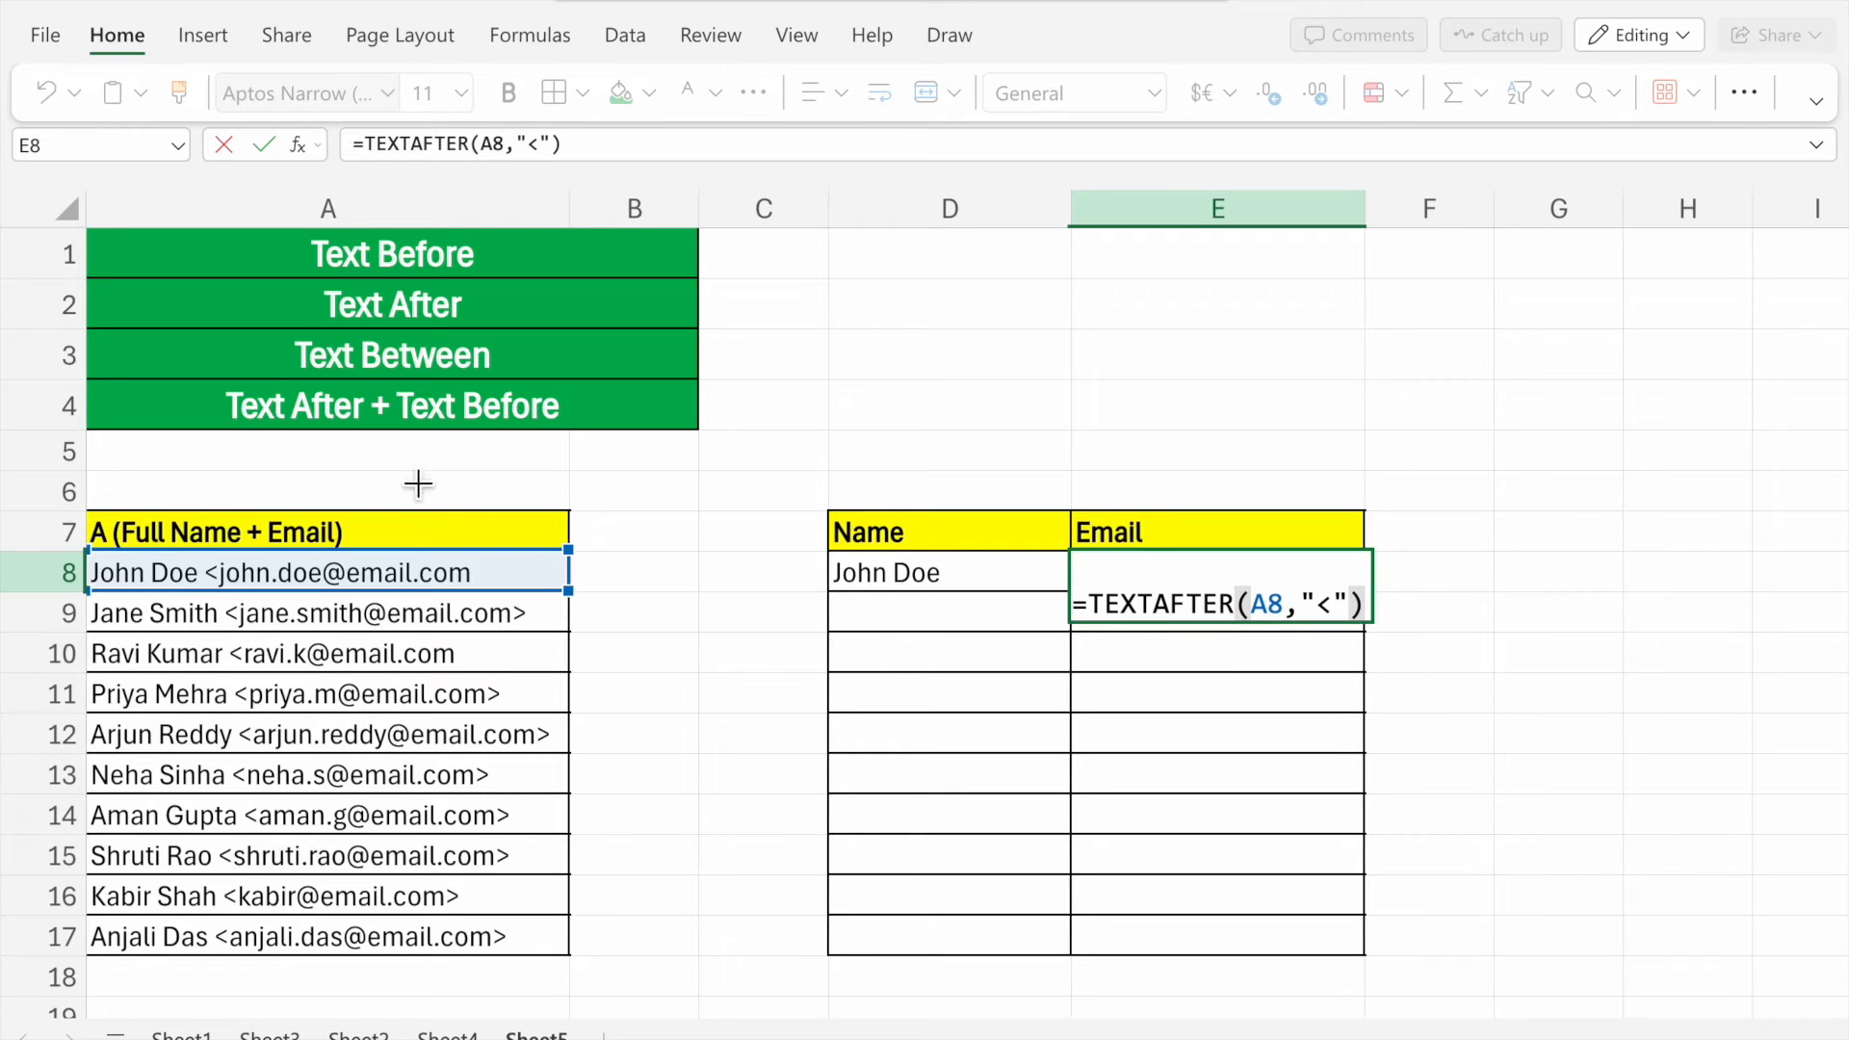
{"action": "left_click", "coordinate": [1137, 711]}
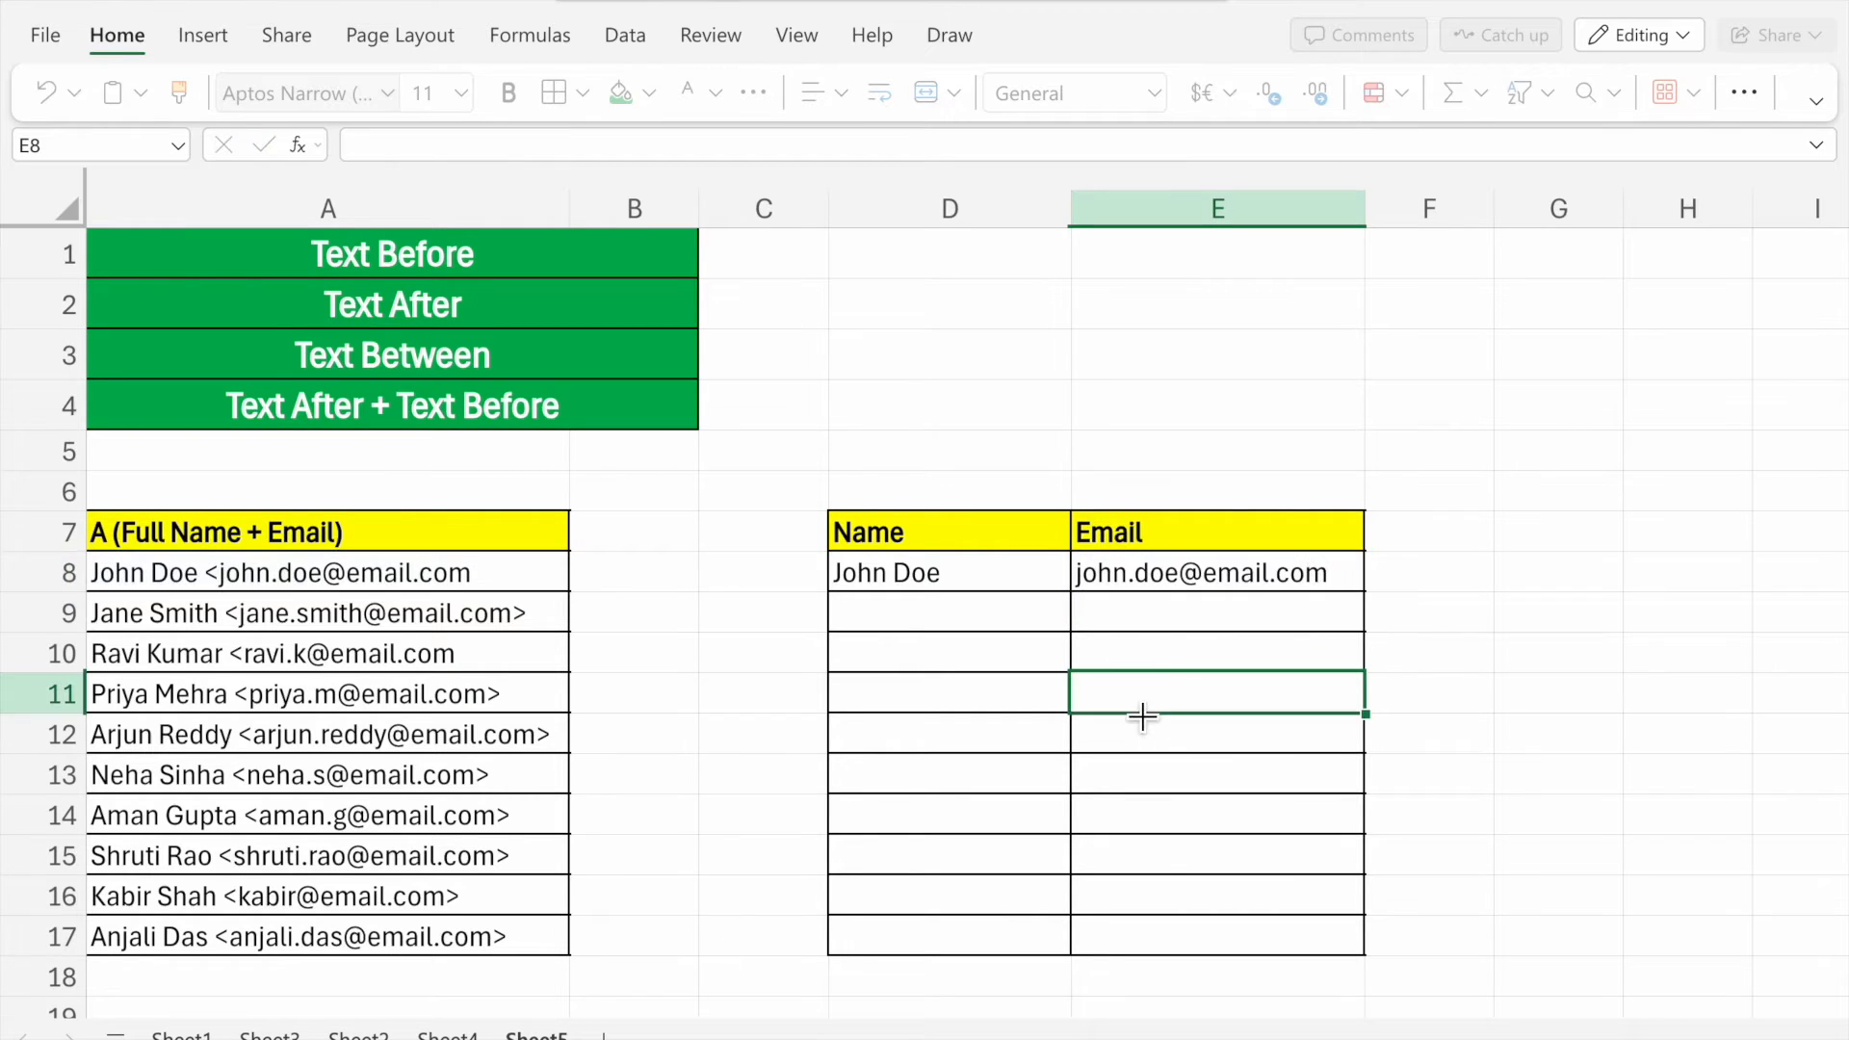
{"action": "left_click", "coordinate": [1329, 583]}
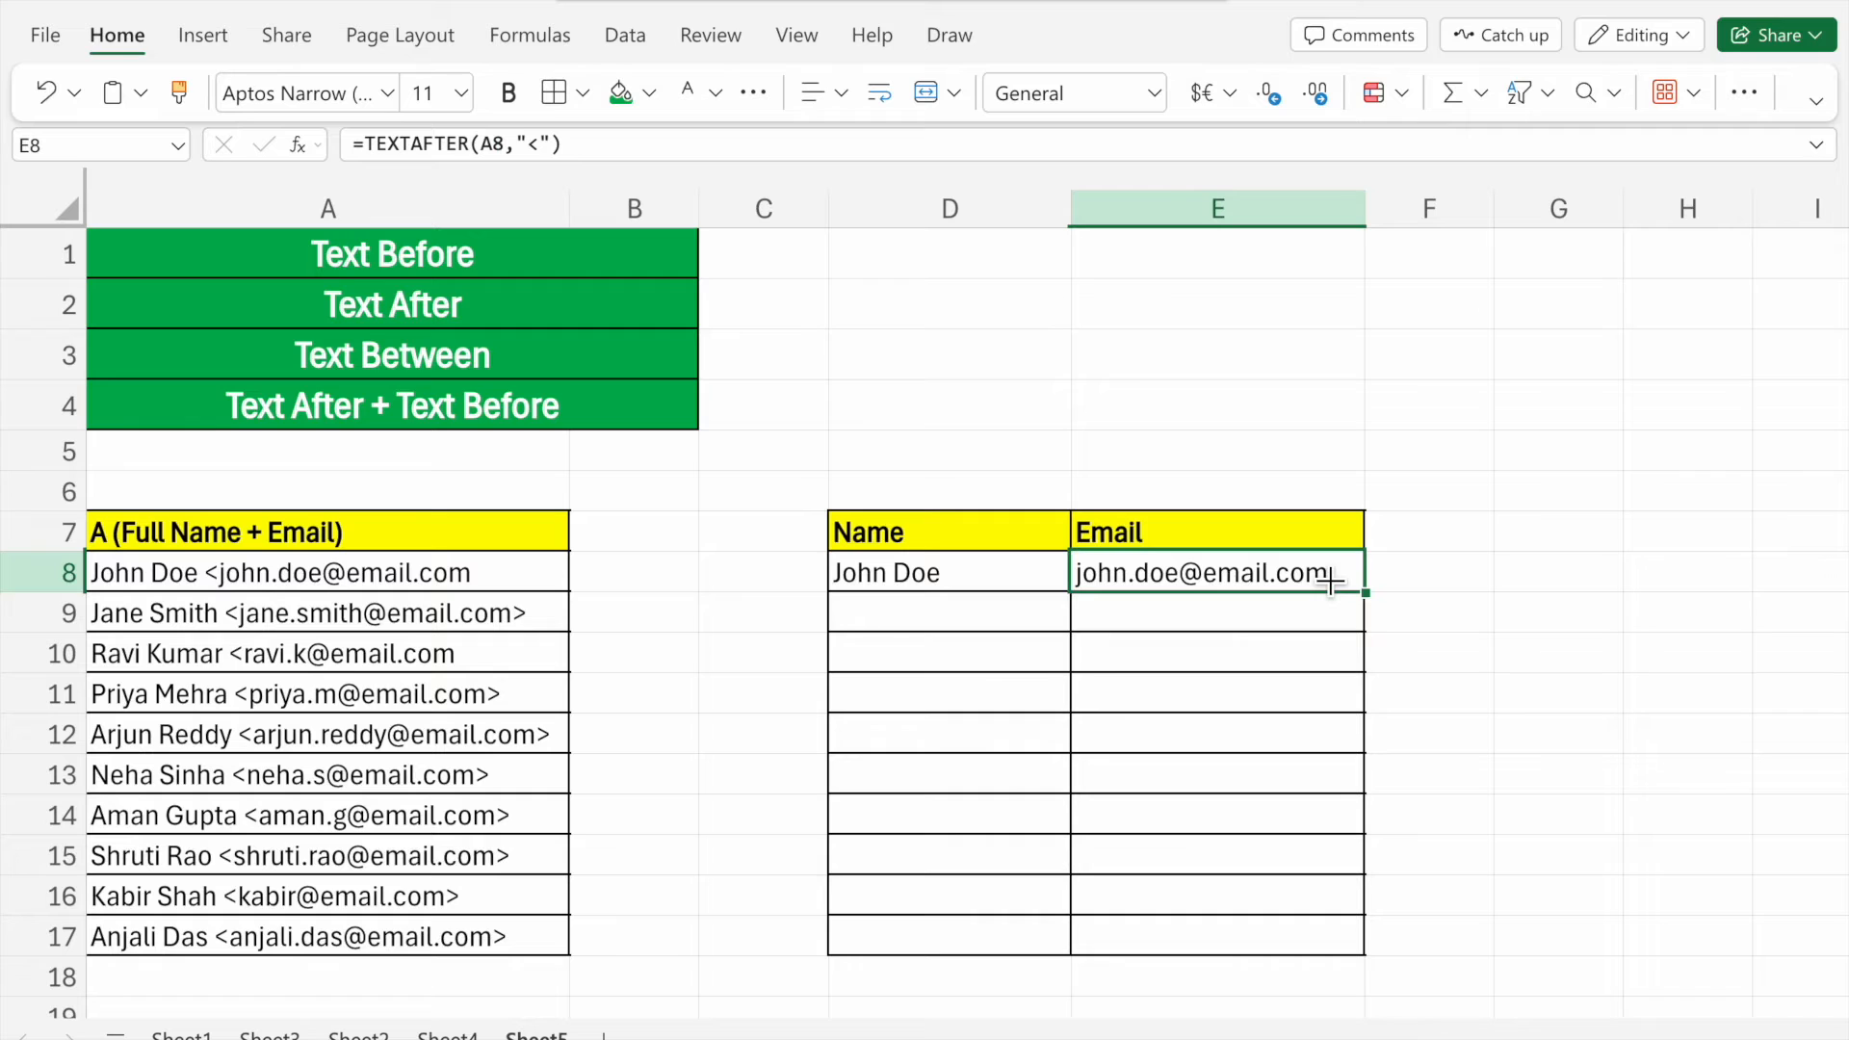
Fill the name formula from D8 down through D17.
{"action": "left_click", "coordinate": [1059, 583]}
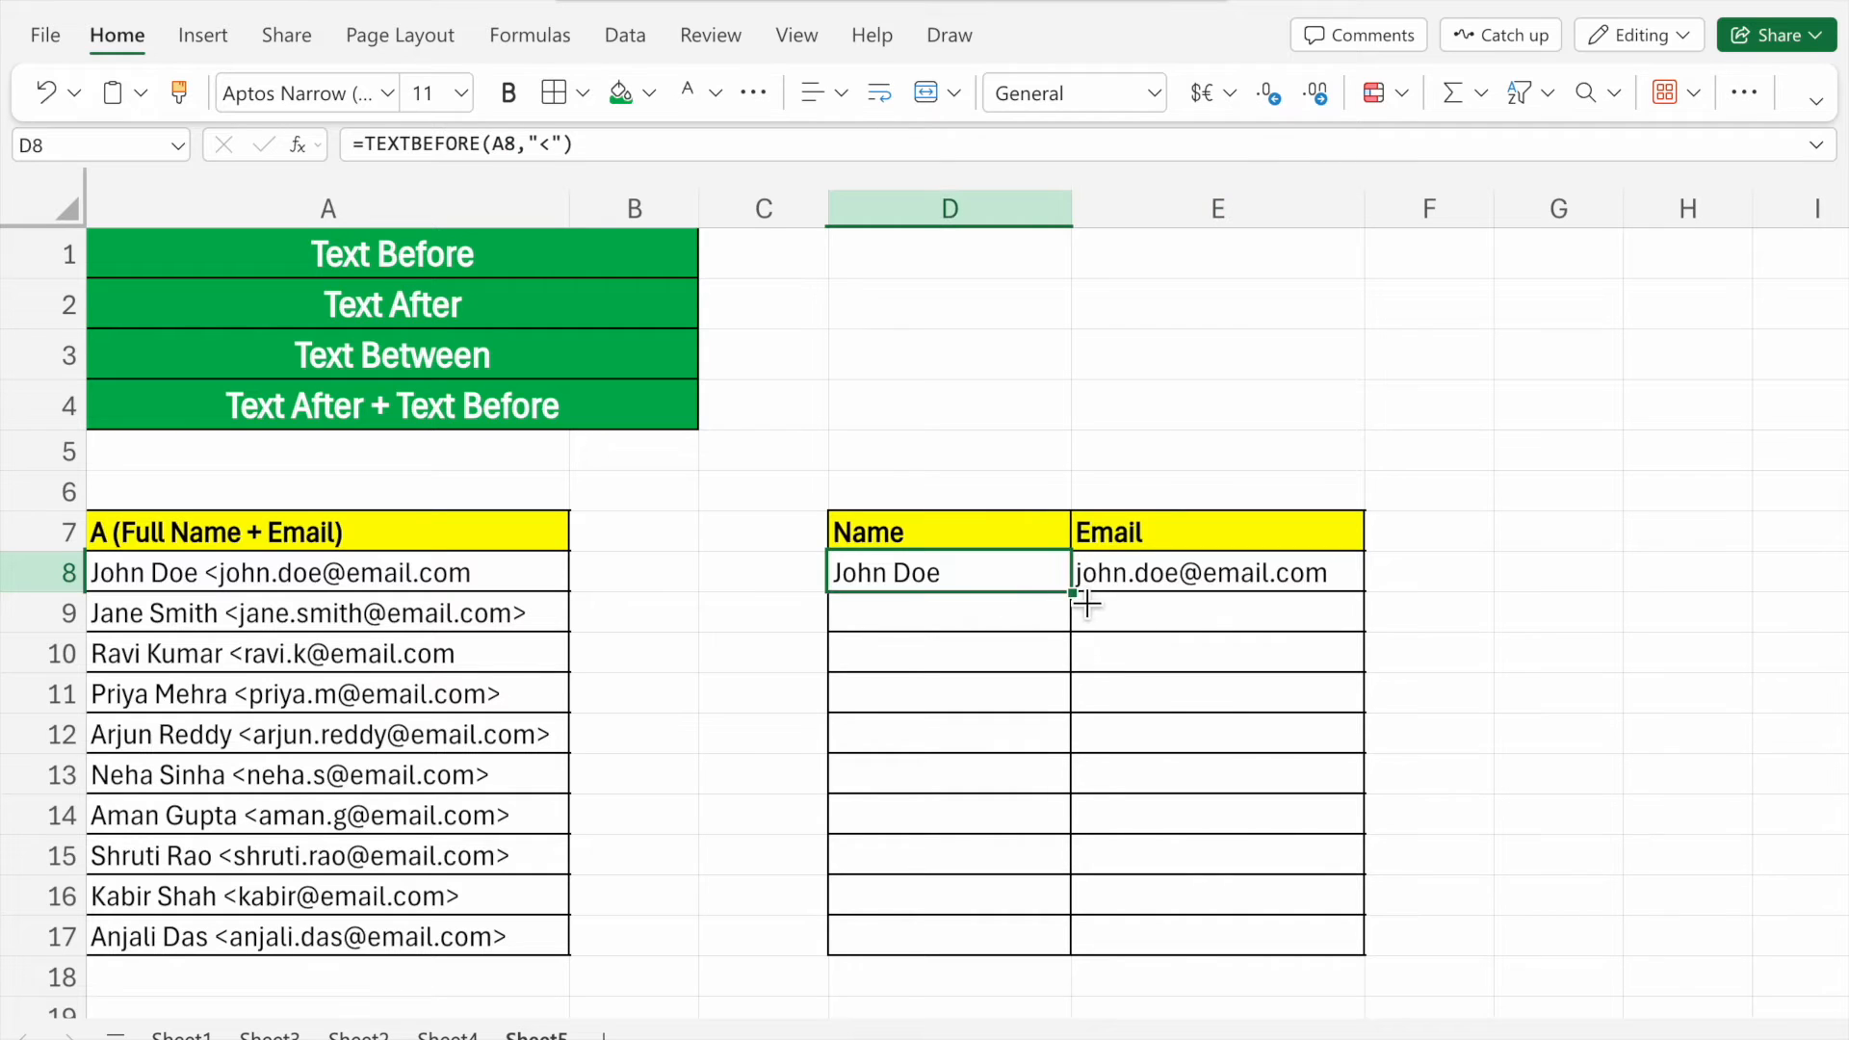
{"action": "left_click_drag", "start_coordinate": [1087, 603], "coordinate": [1057, 950]}
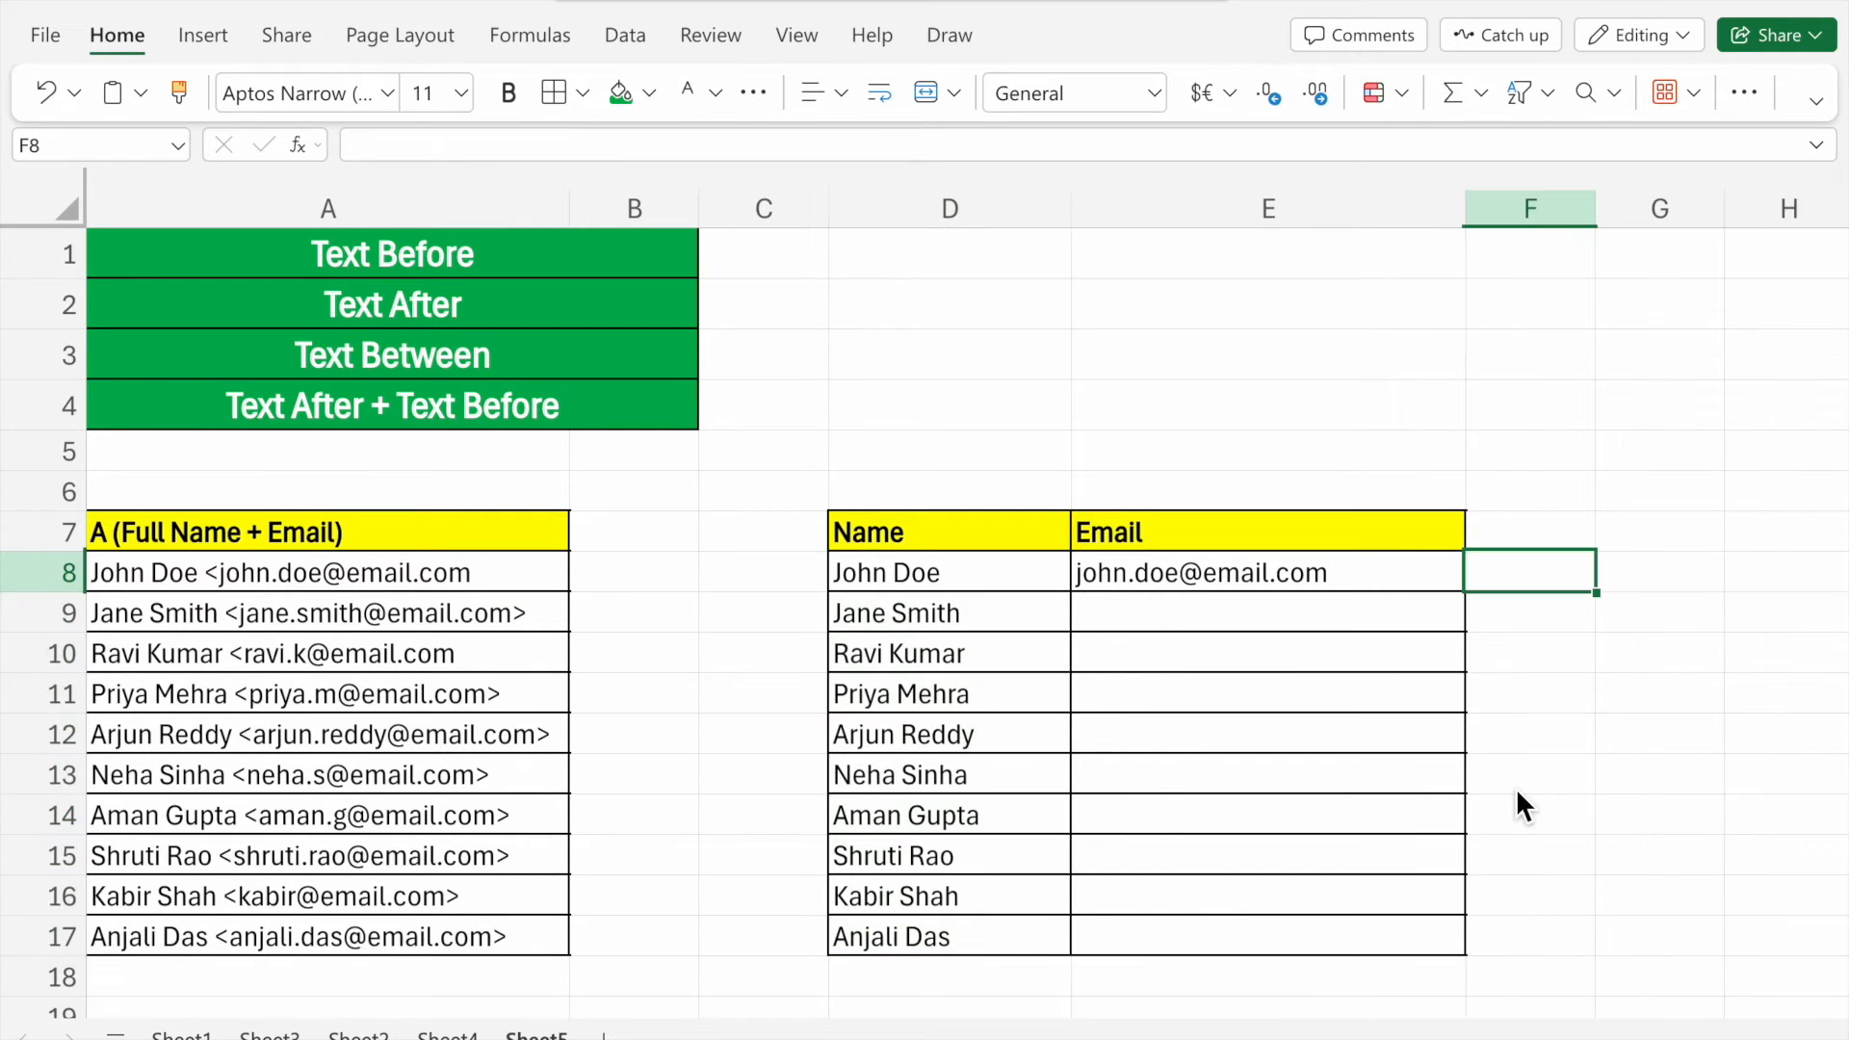
Fill the email formula from E8 down through E17 and check the extracted addresses in E9 and E12.
{"action": "left_click", "coordinate": [1368, 594]}
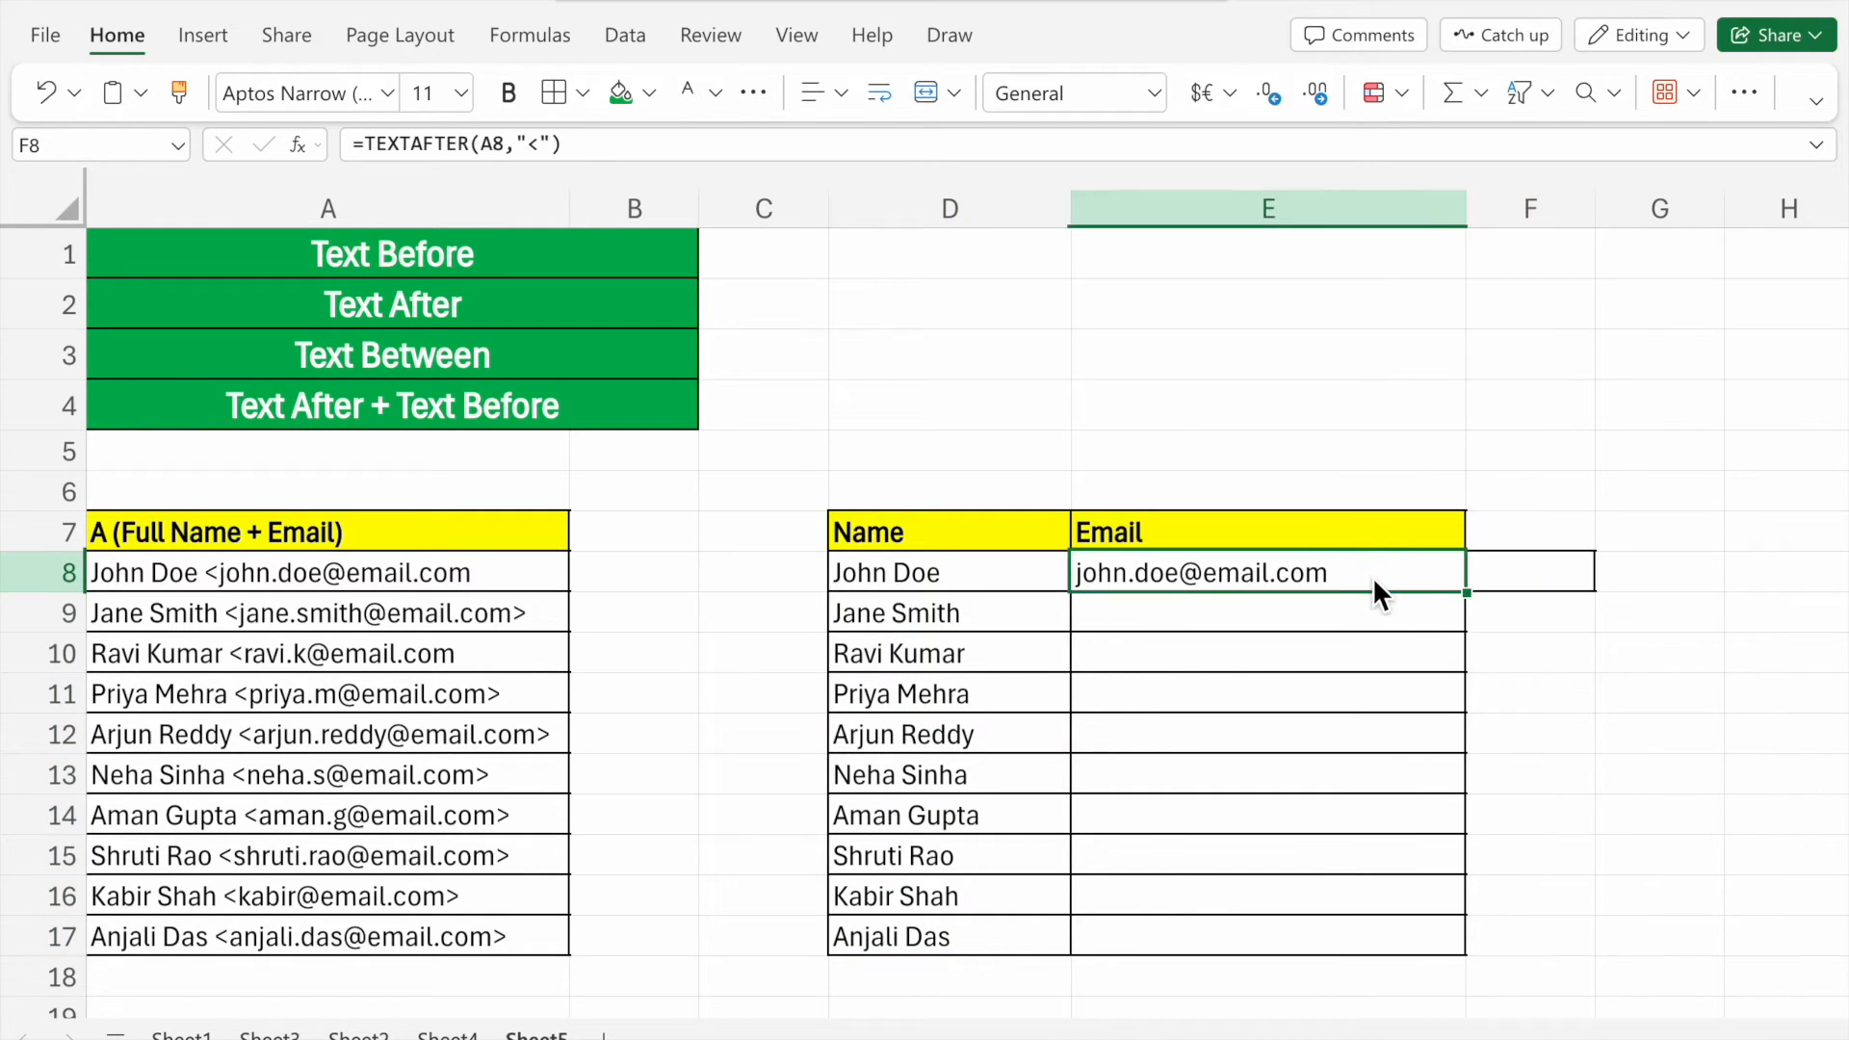
{"action": "left_click_drag", "start_coordinate": [1464, 598], "coordinate": [1407, 937]}
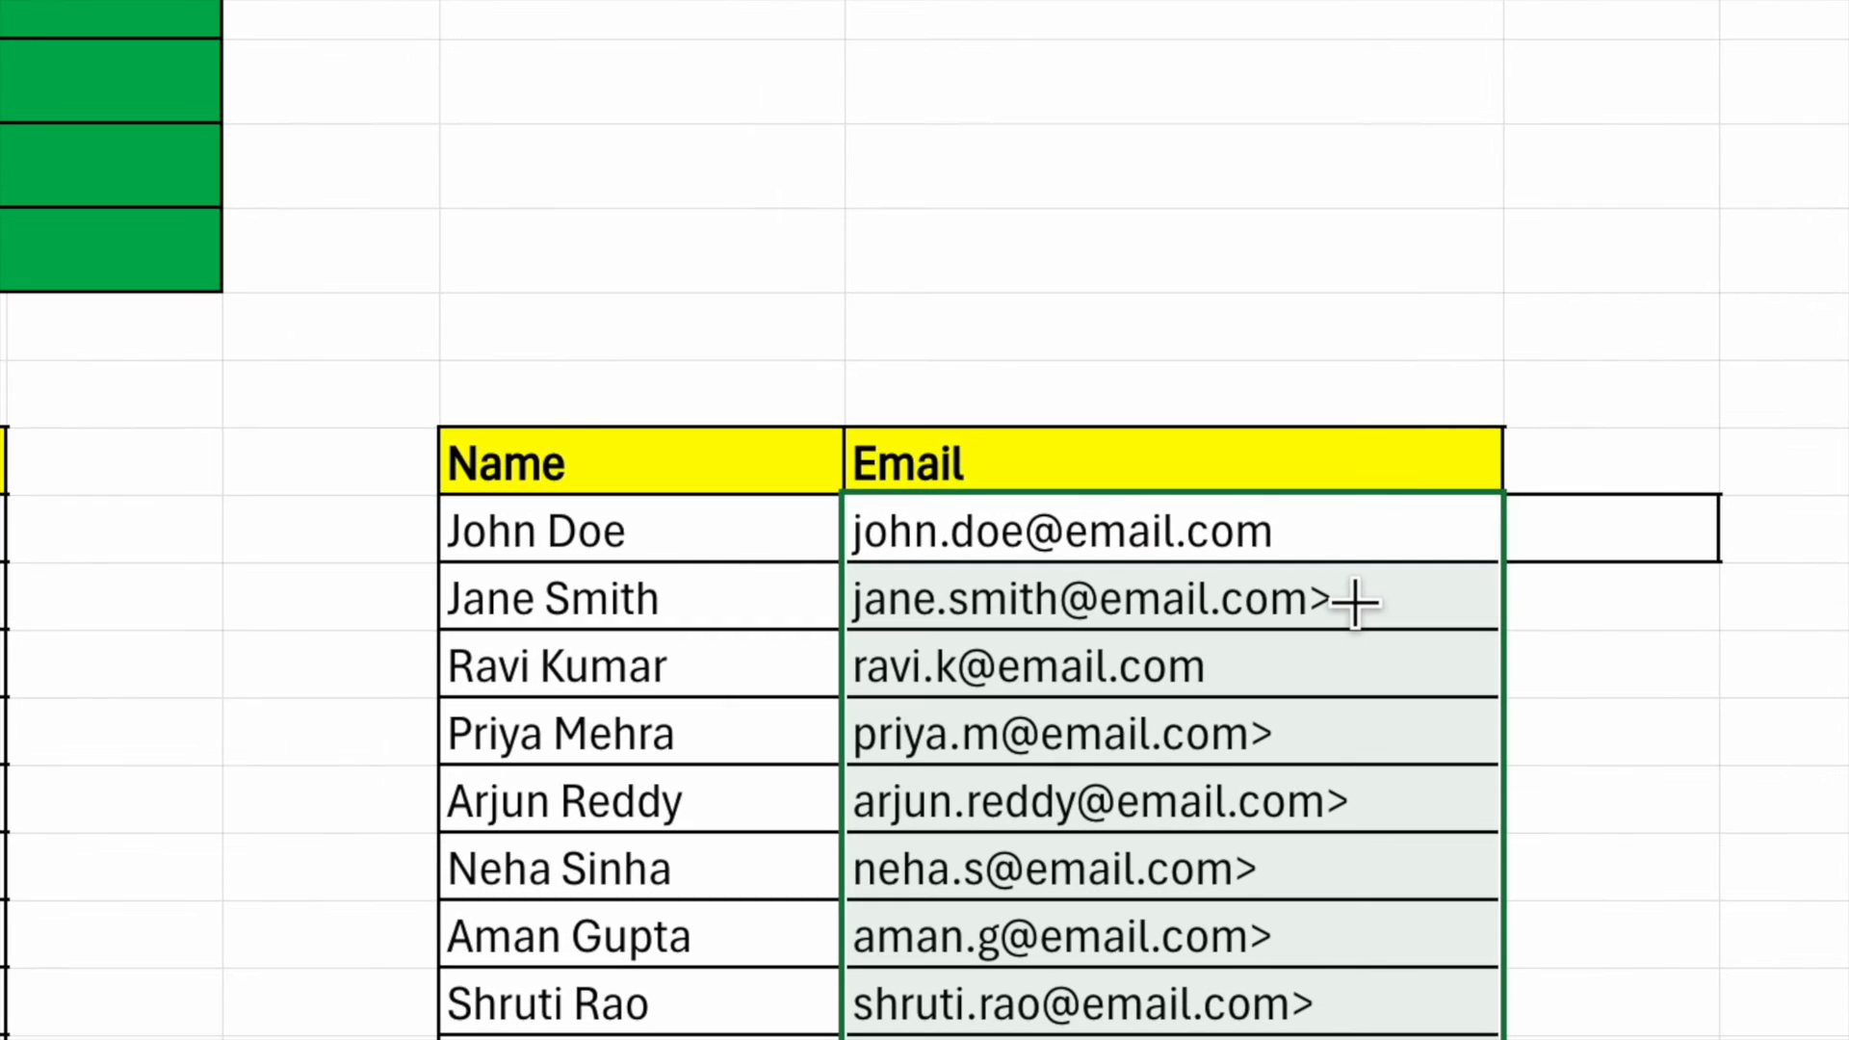
{"action": "right_click", "coordinate": [1508, 663]}
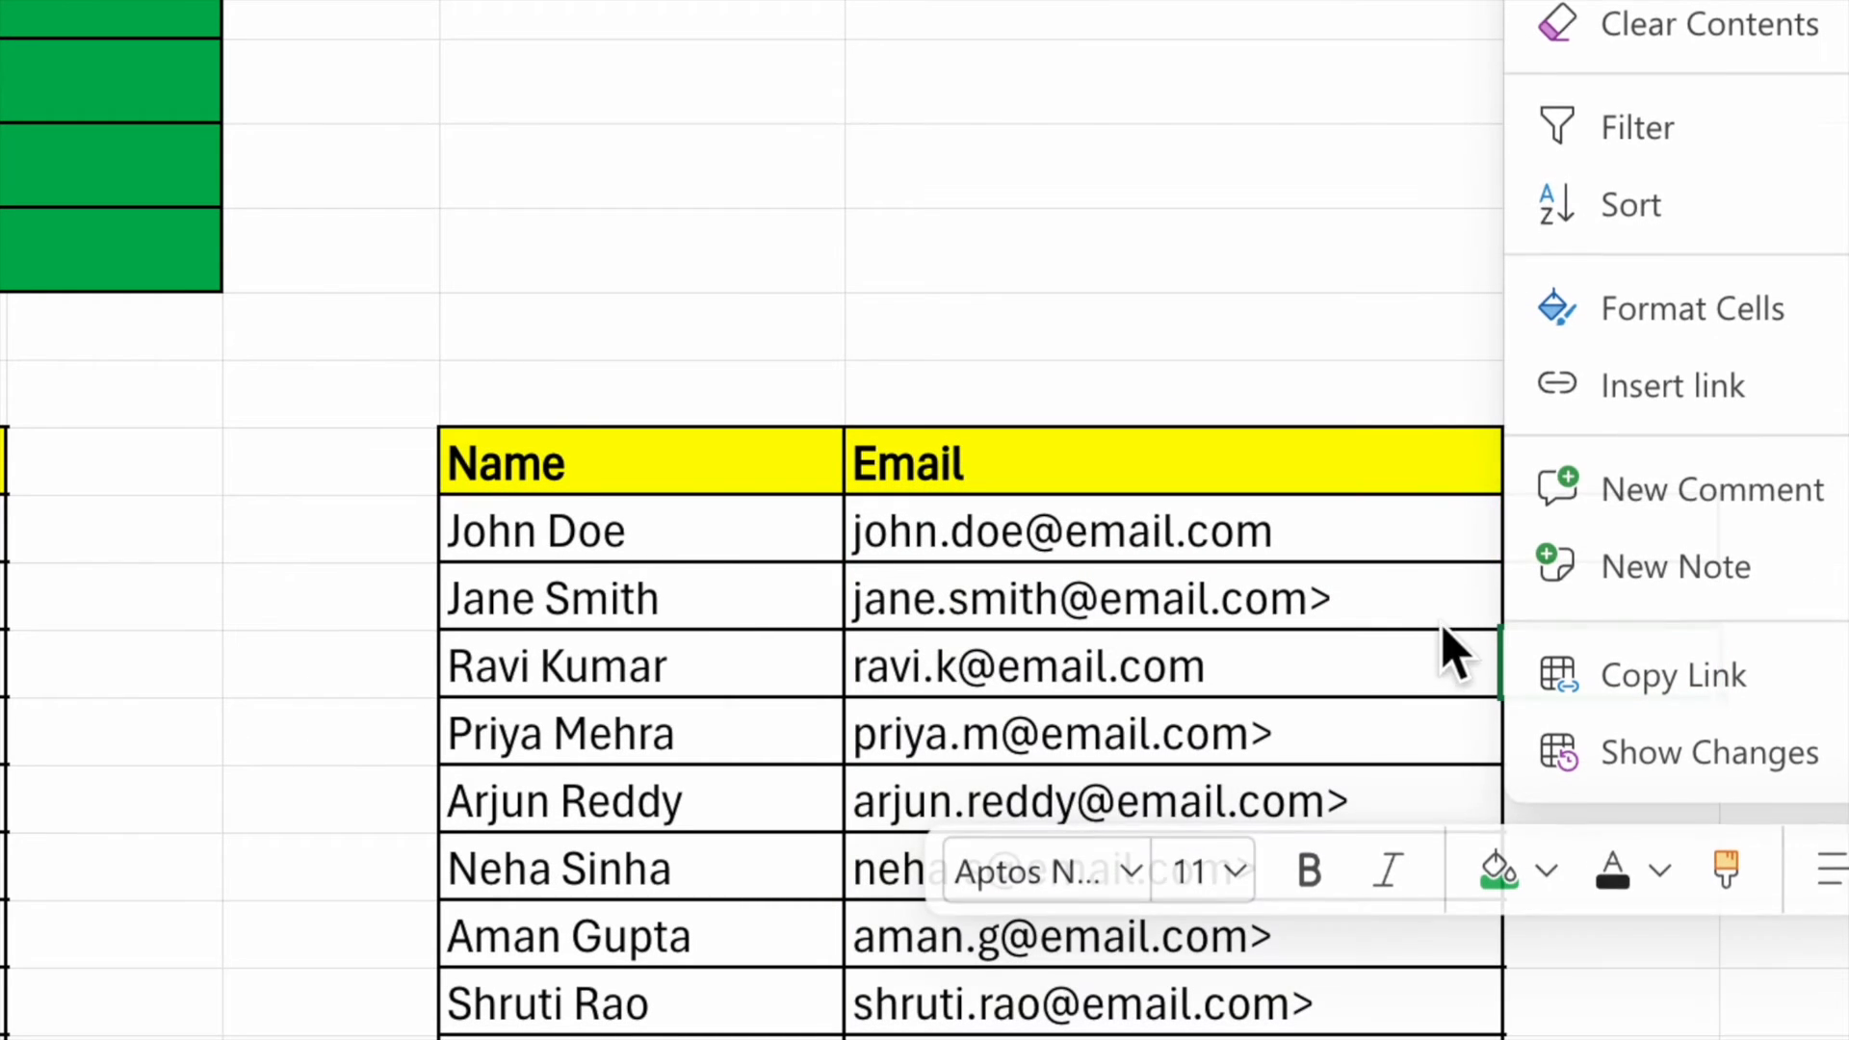
{"action": "key", "text": "Escape"}
{"action": "left_click", "coordinate": [1348, 595]}
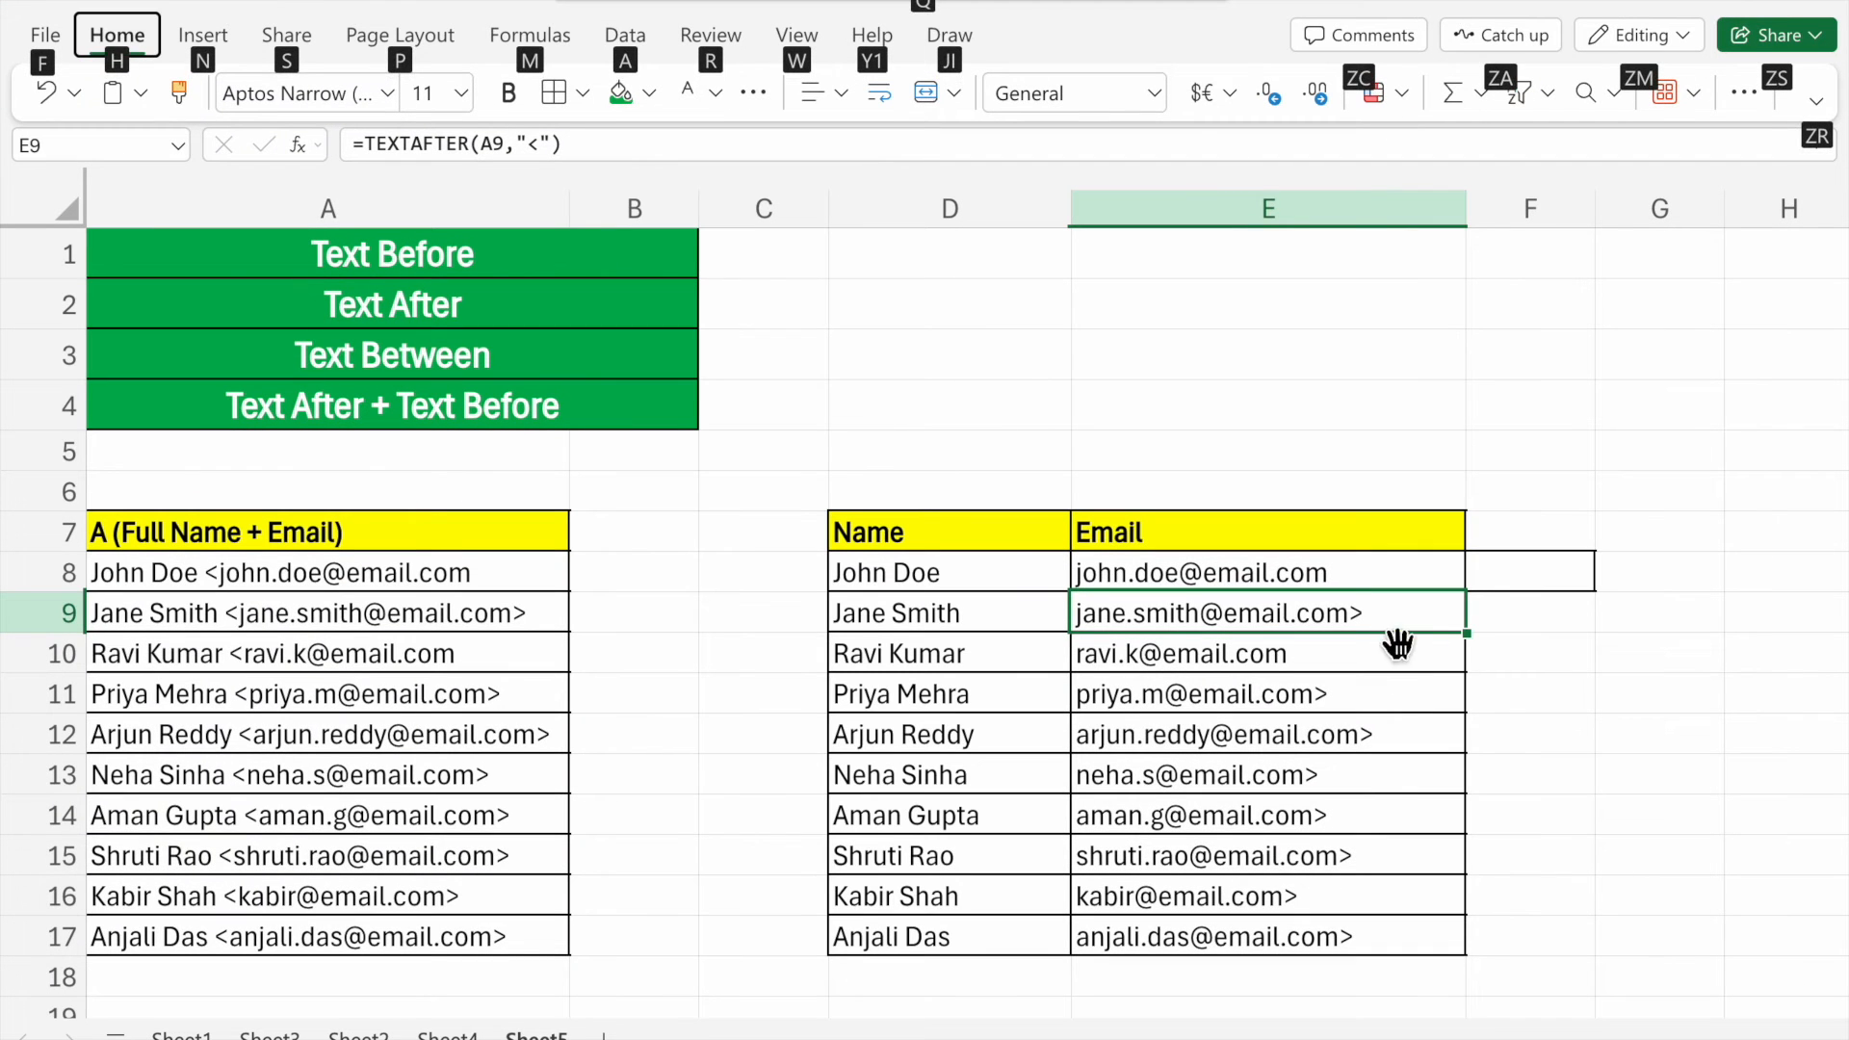
{"action": "left_click", "coordinate": [1398, 732]}
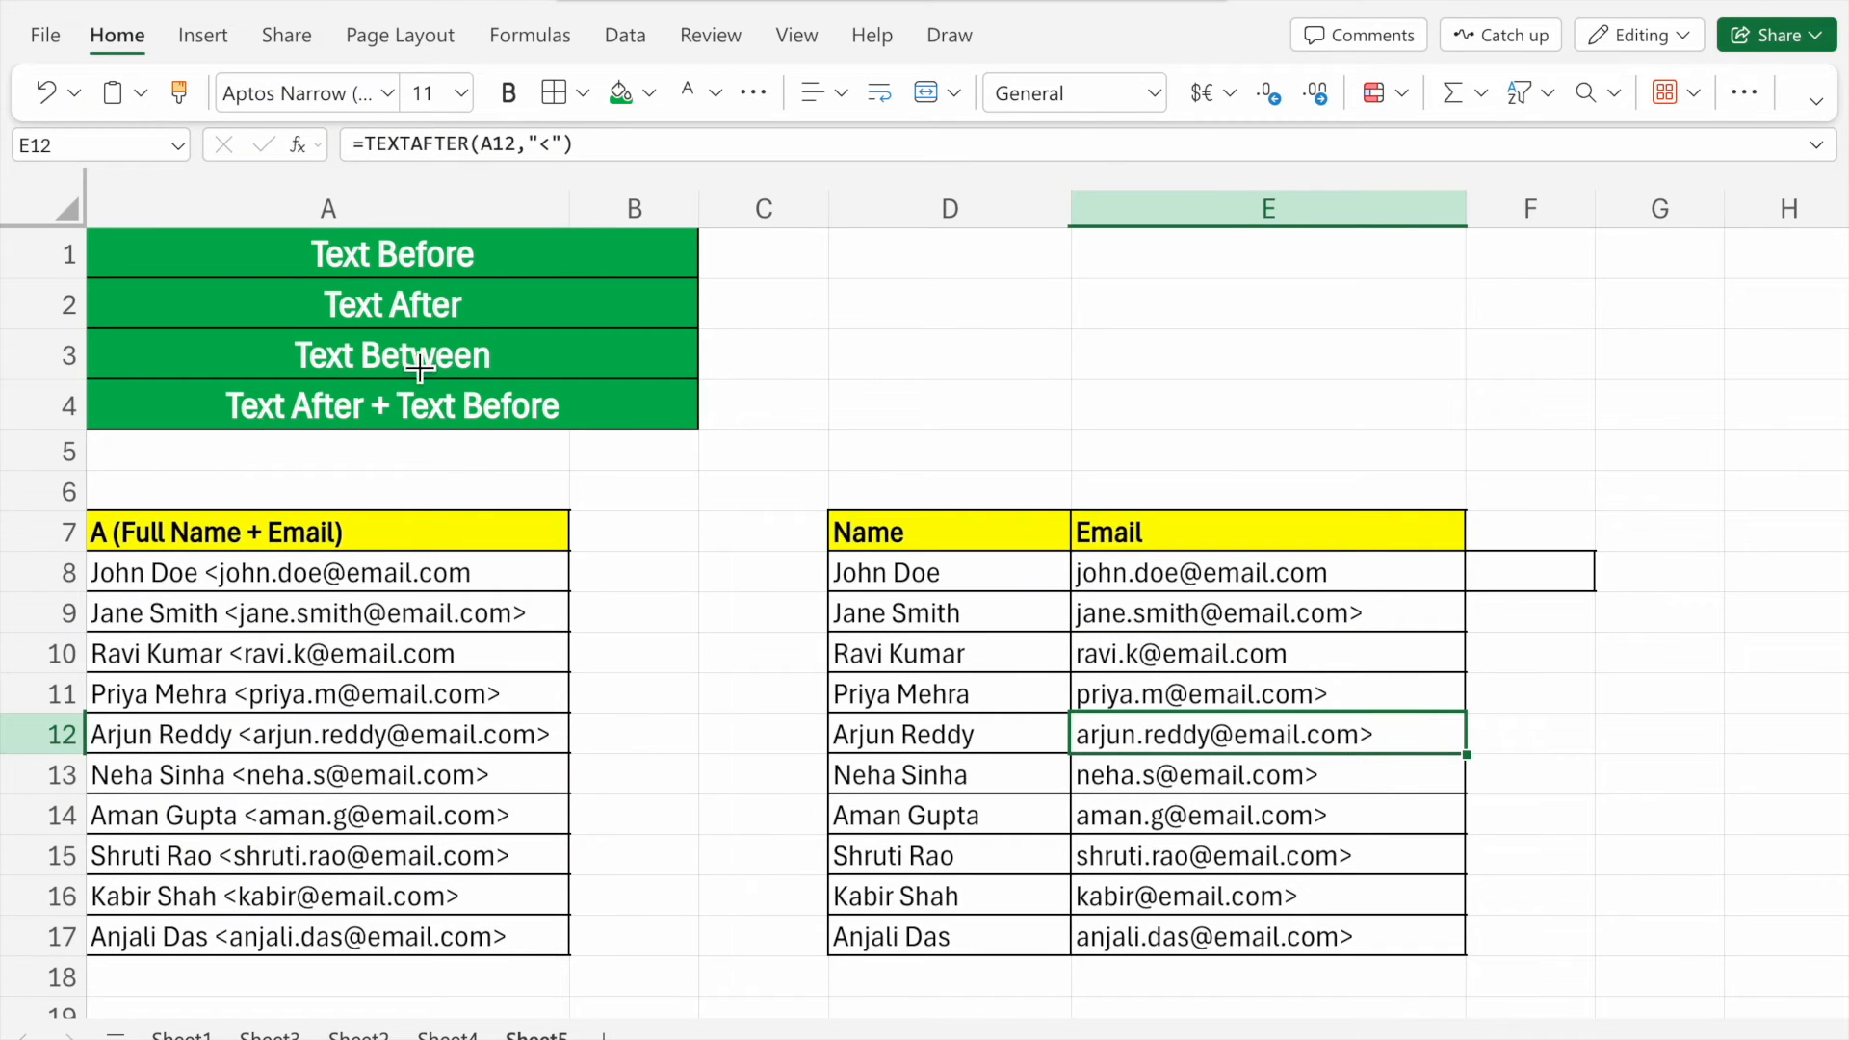
{"action": "left_click", "coordinate": [323, 423]}
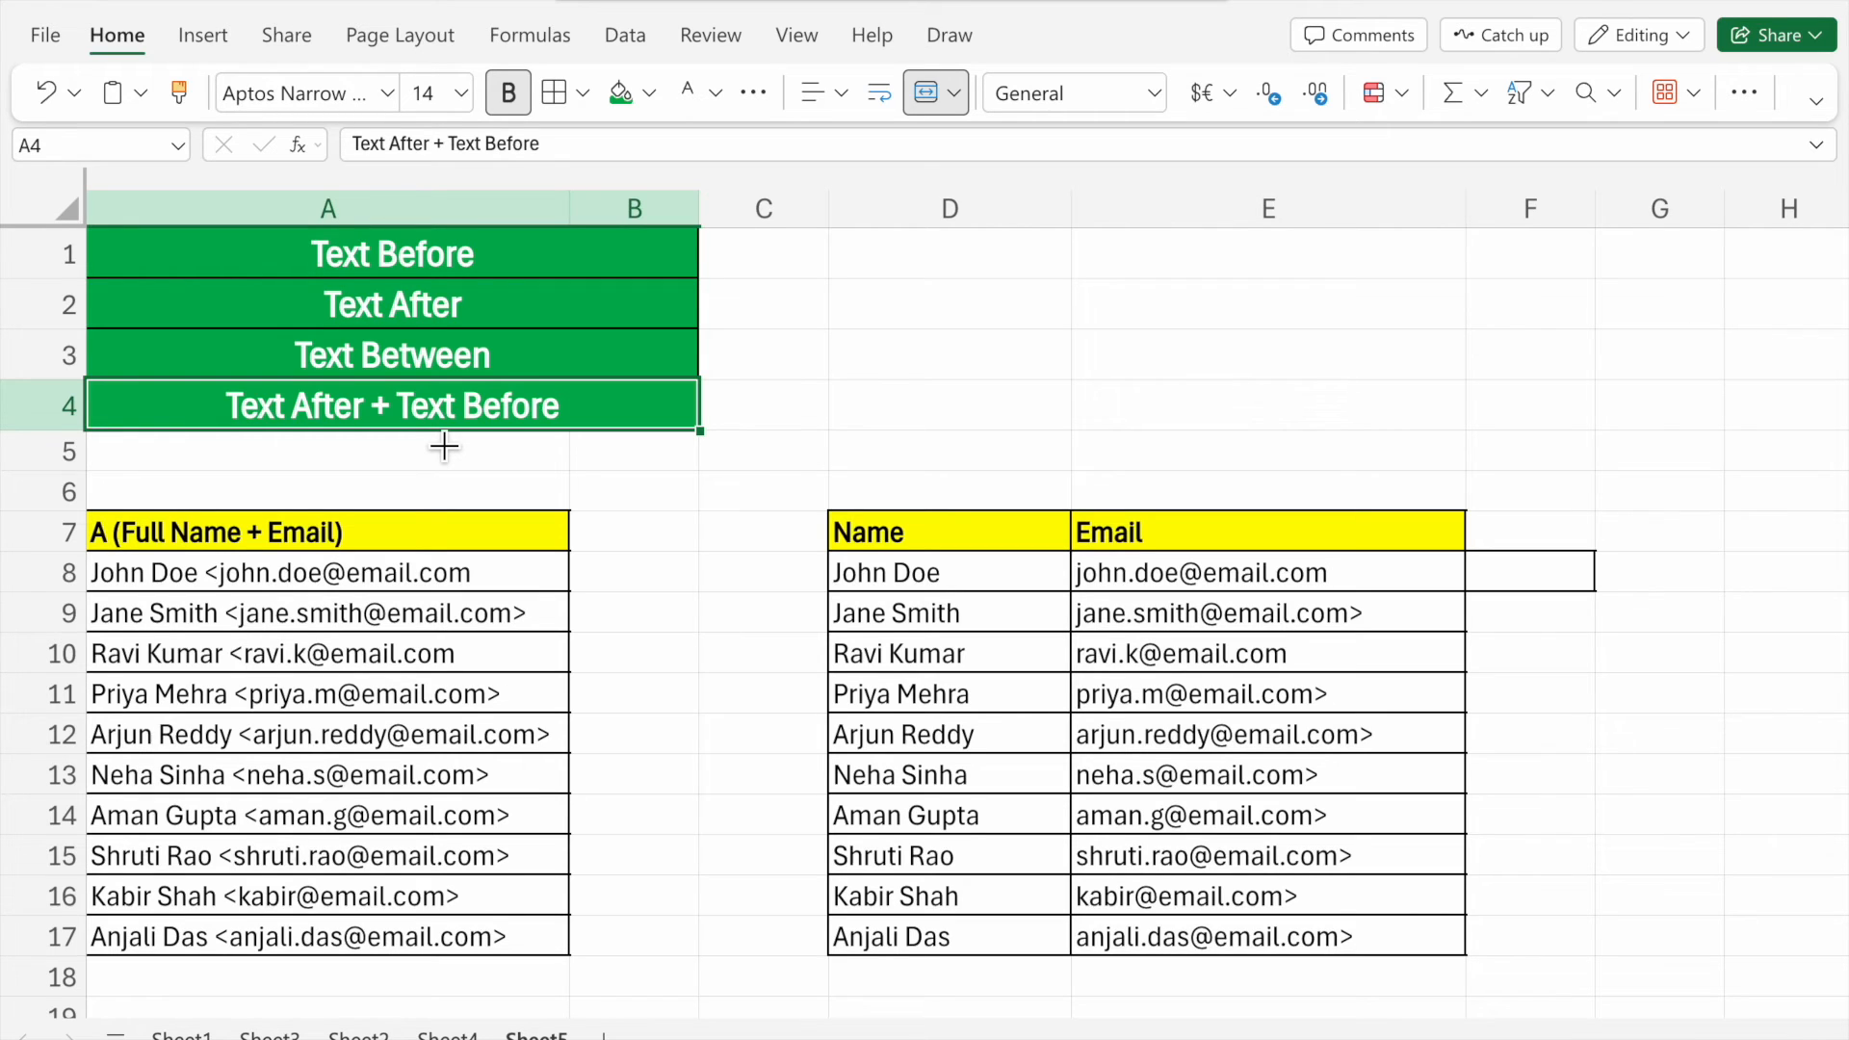
Clear the filled email formulas from E9 to E17.
{"action": "left_click", "coordinate": [1205, 624]}
{"action": "left_click_drag", "start_coordinate": [1210, 607], "coordinate": [1199, 941]}
{"action": "key", "text": "Delete"}
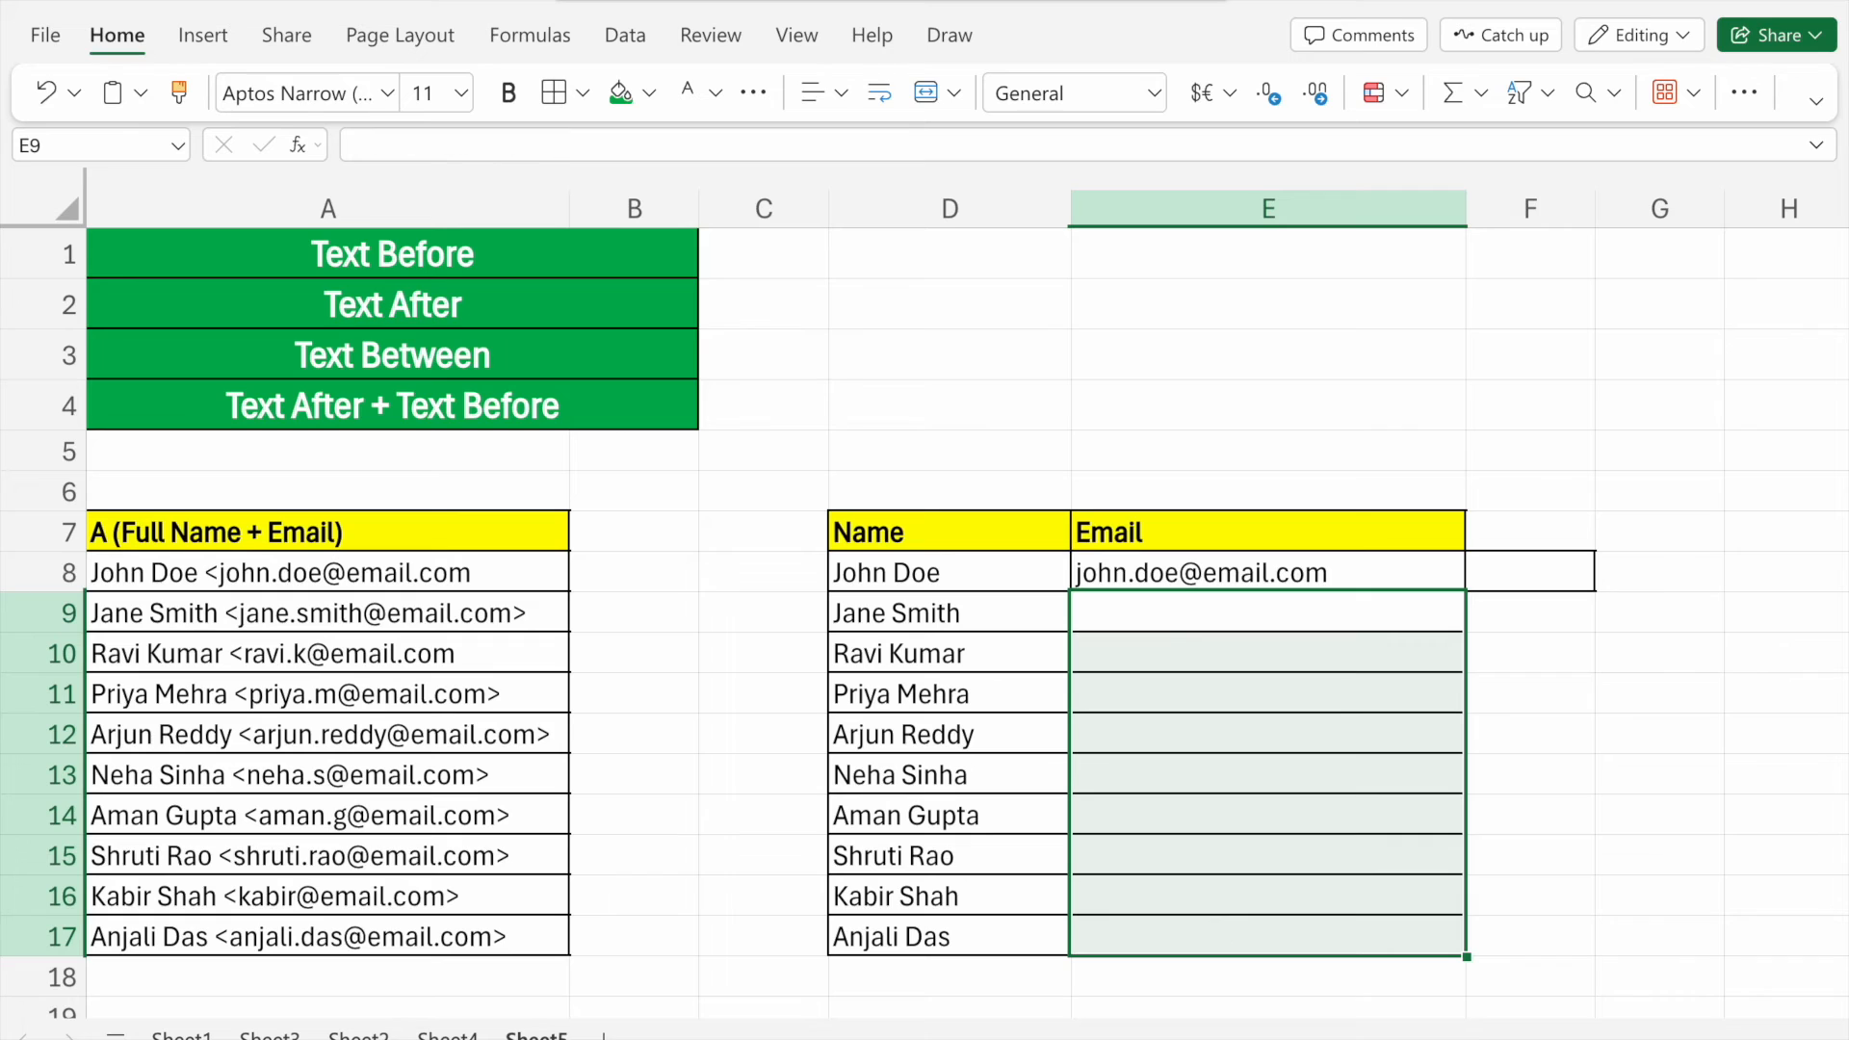
Enter =TEXTAFTER(TEXTBEFORE(A9,">"),"<") in E9 to extract the email between the angle brackets.
{"action": "left_click", "coordinate": [1227, 628]}
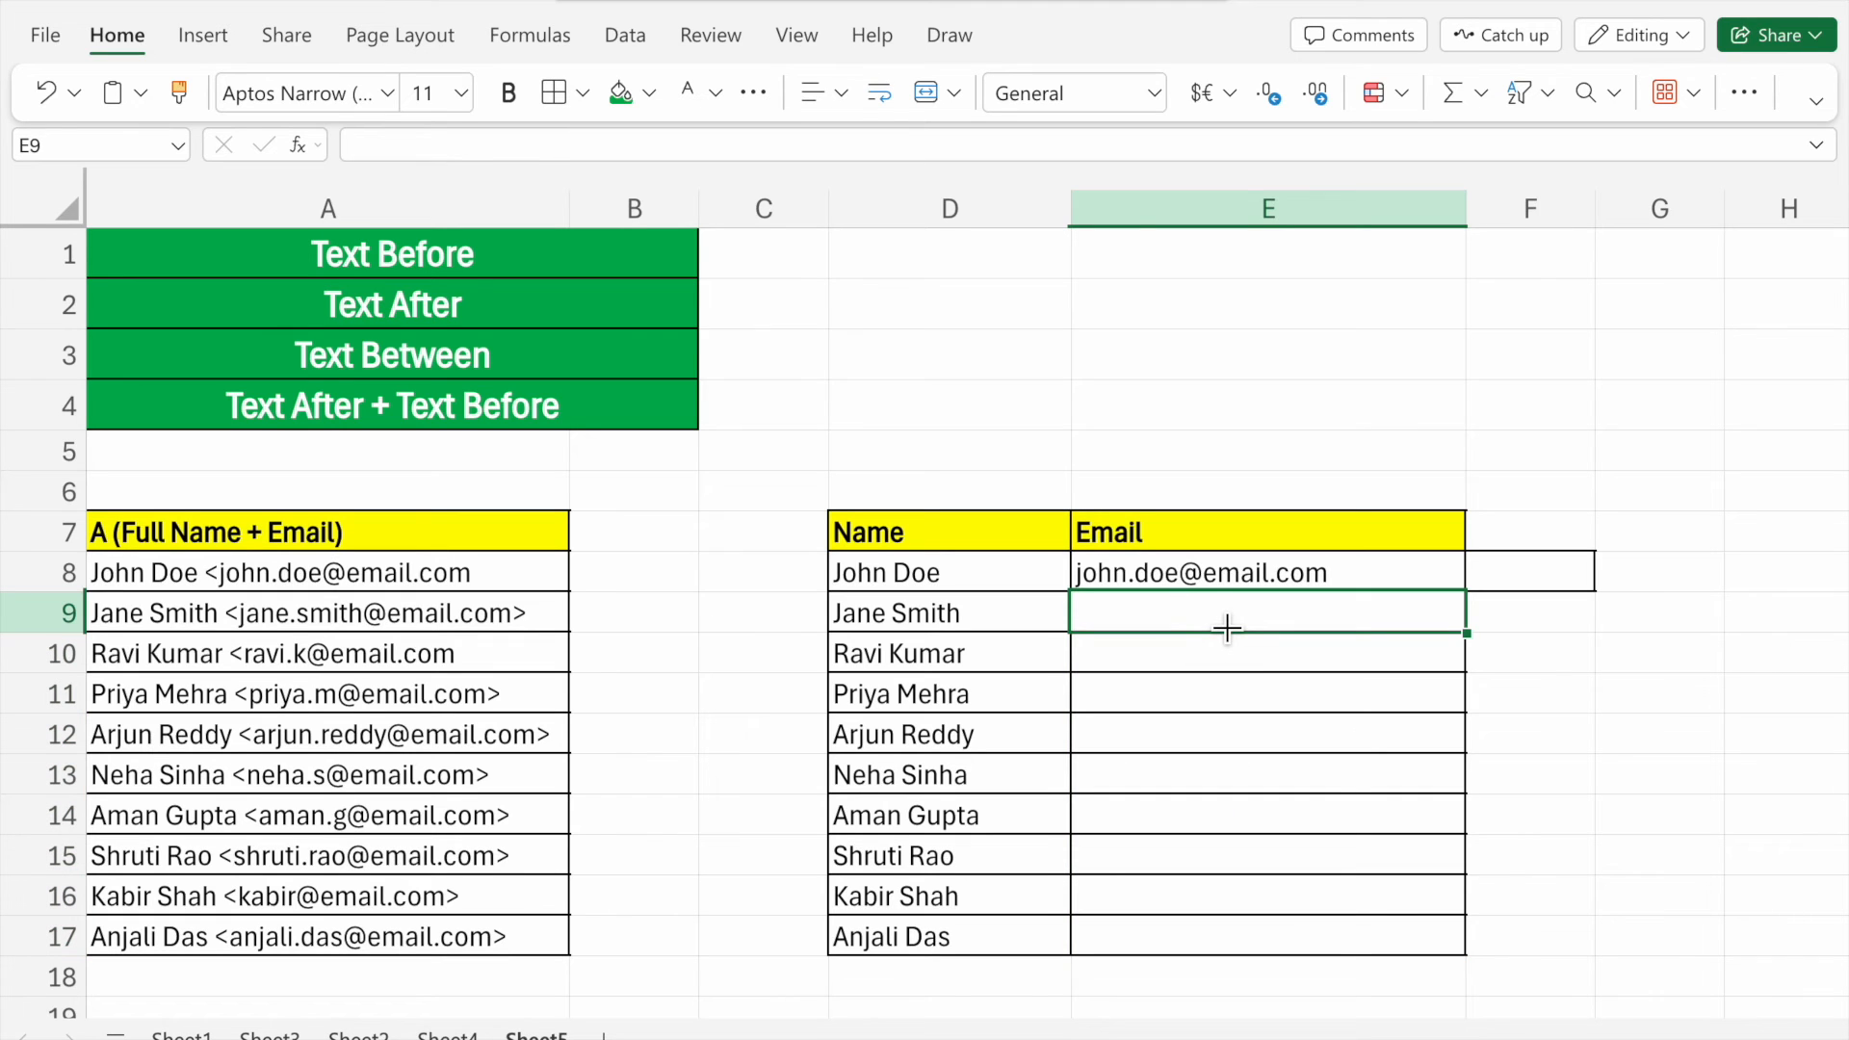
{"action": "type", "text": "=text"}
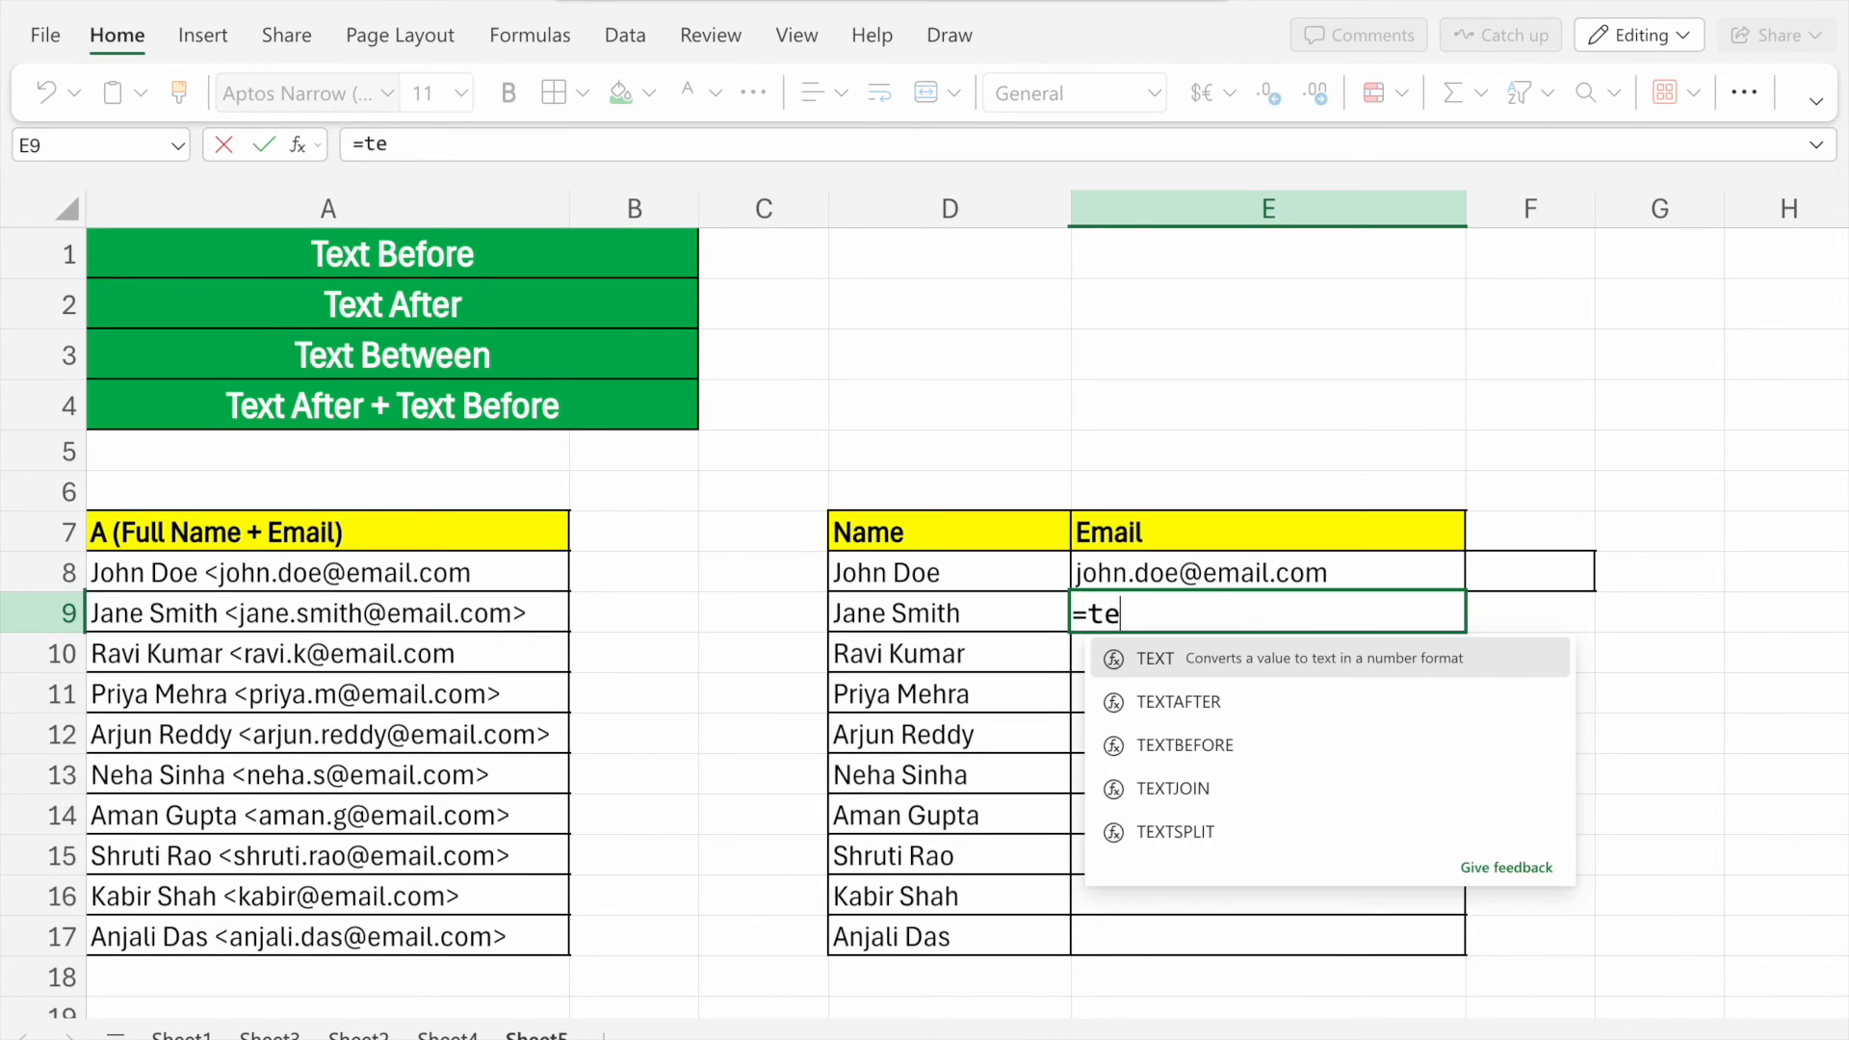
{"action": "double_click", "coordinate": [1253, 695]}
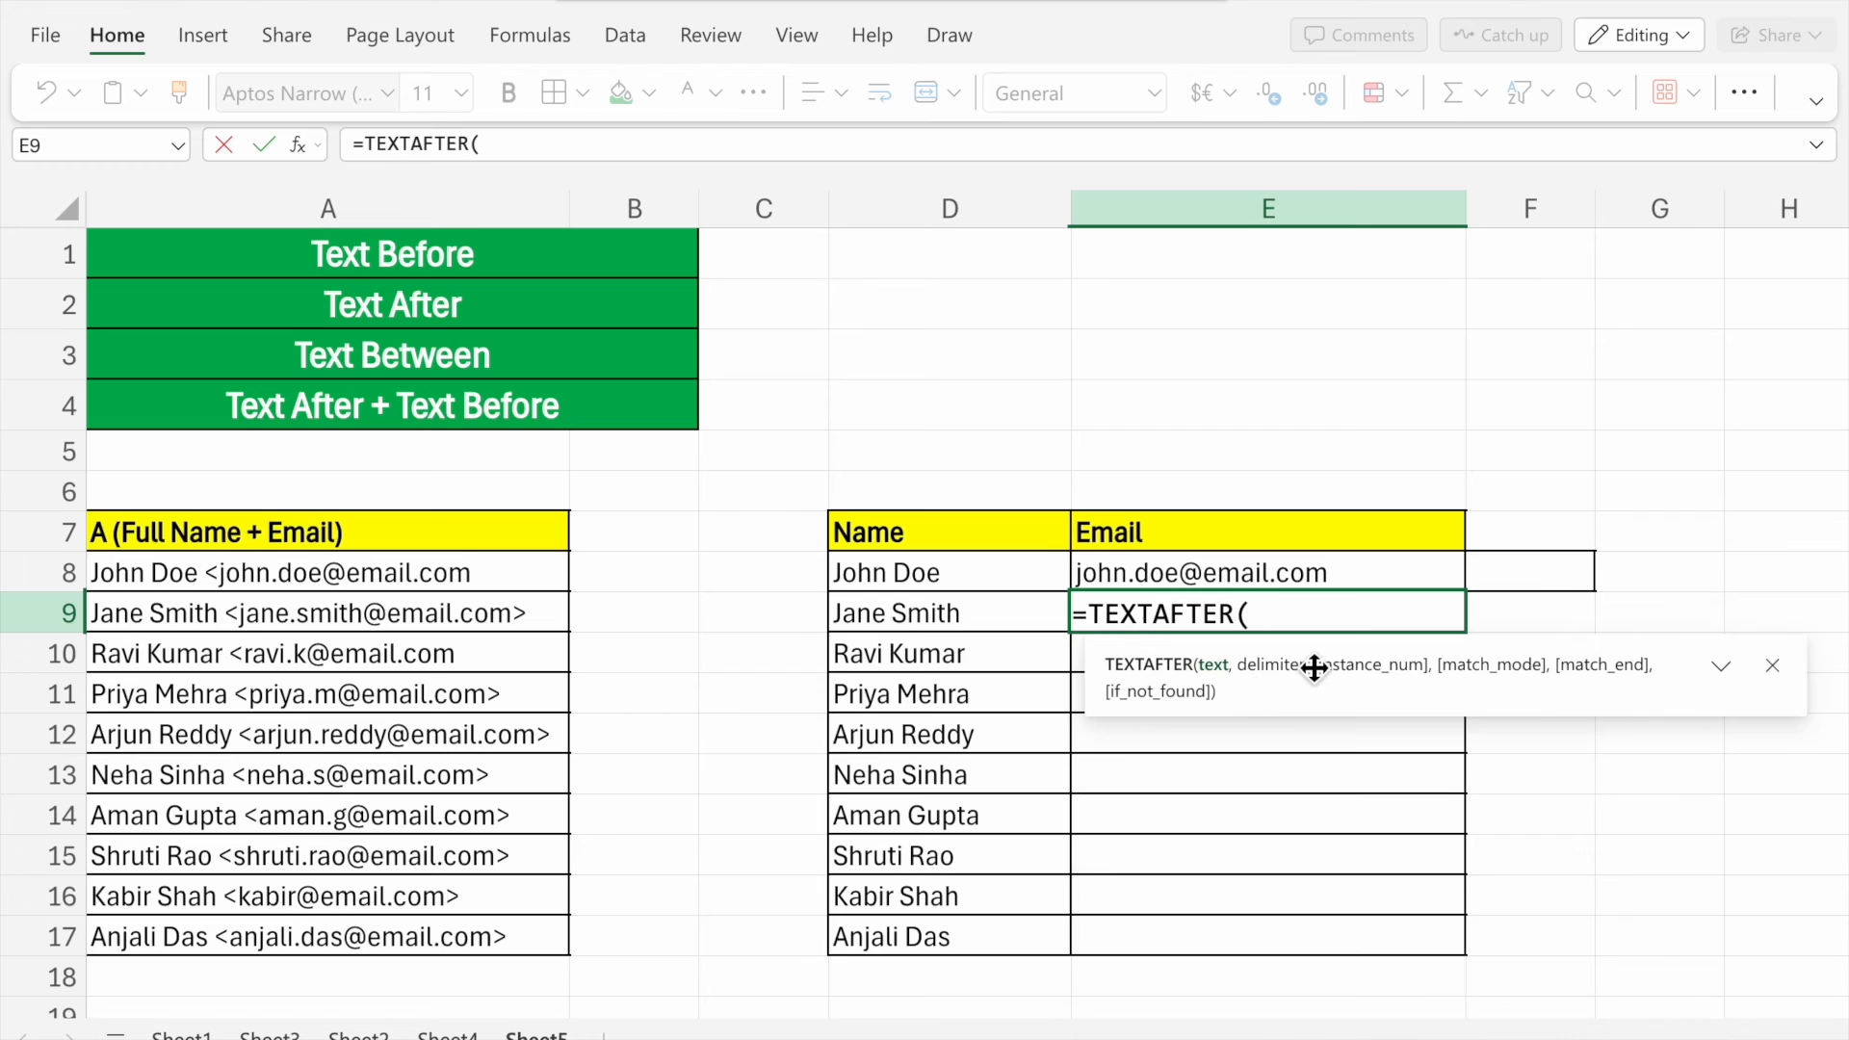
{"action": "type", "text": "te"}
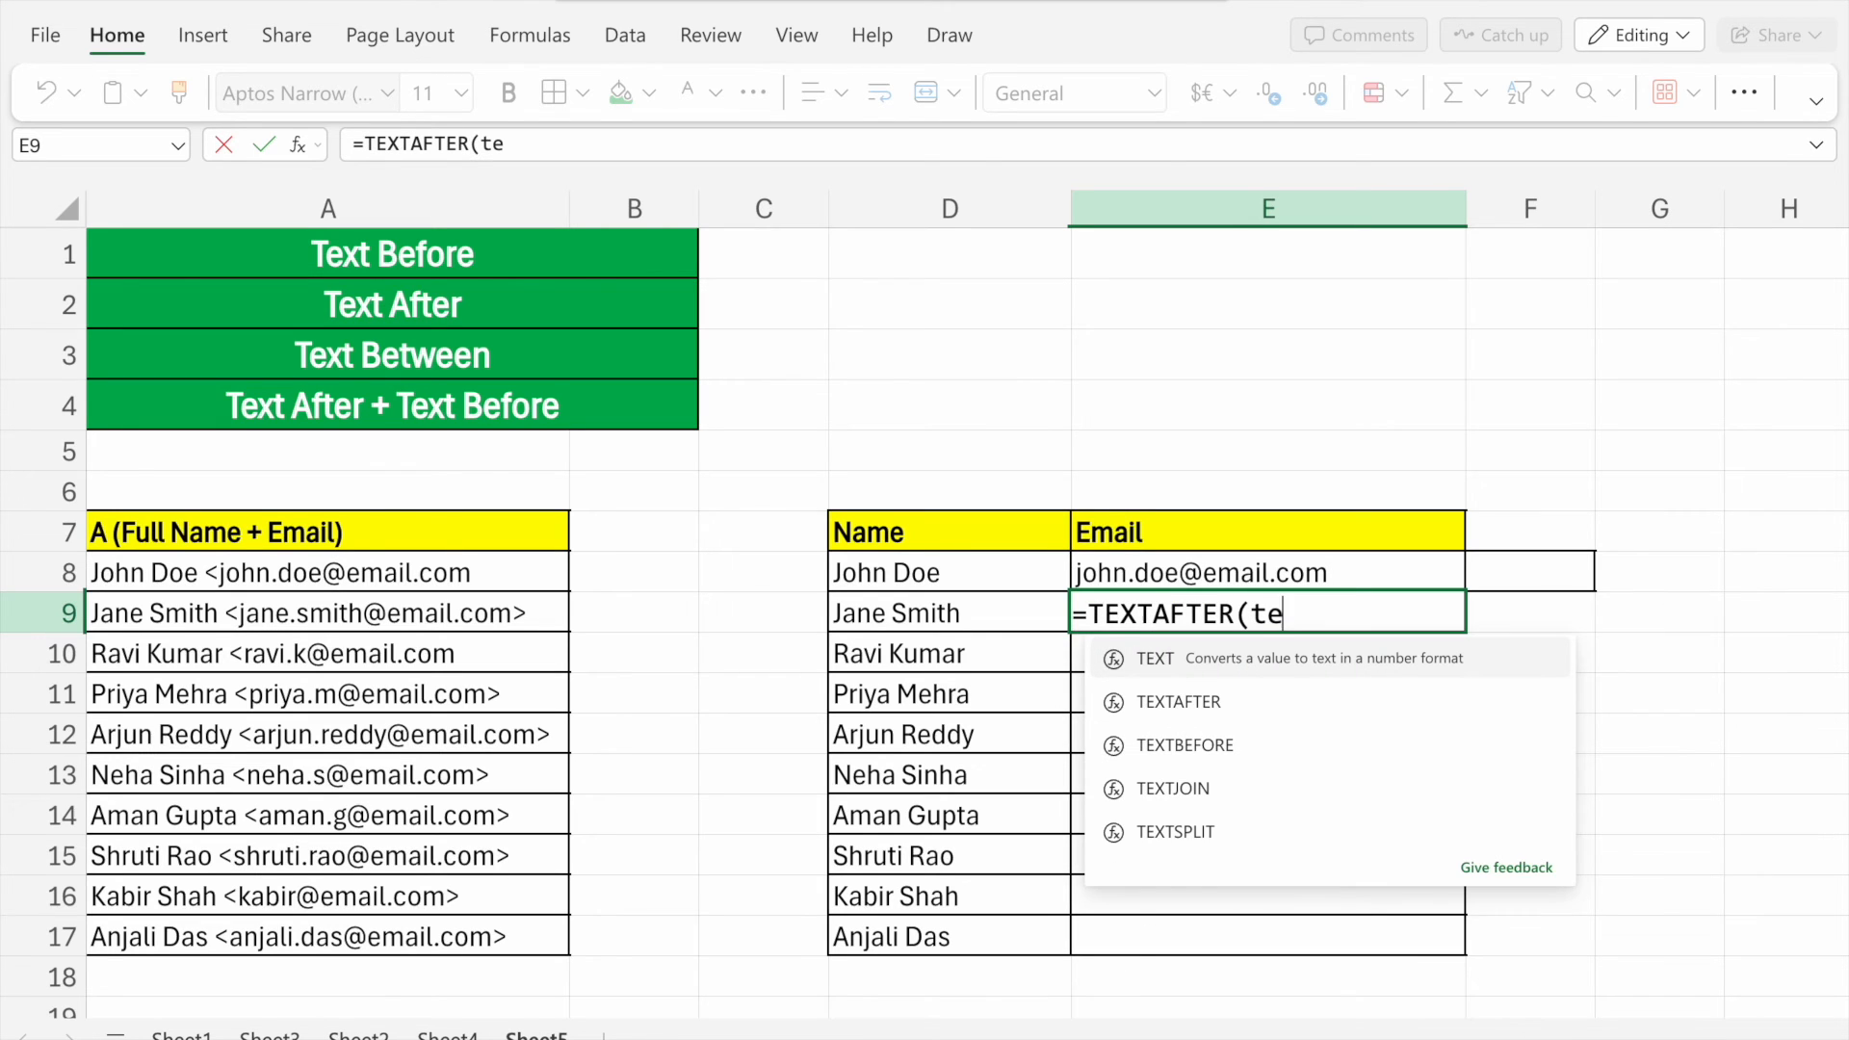
{"action": "type", "text": "xtb"}
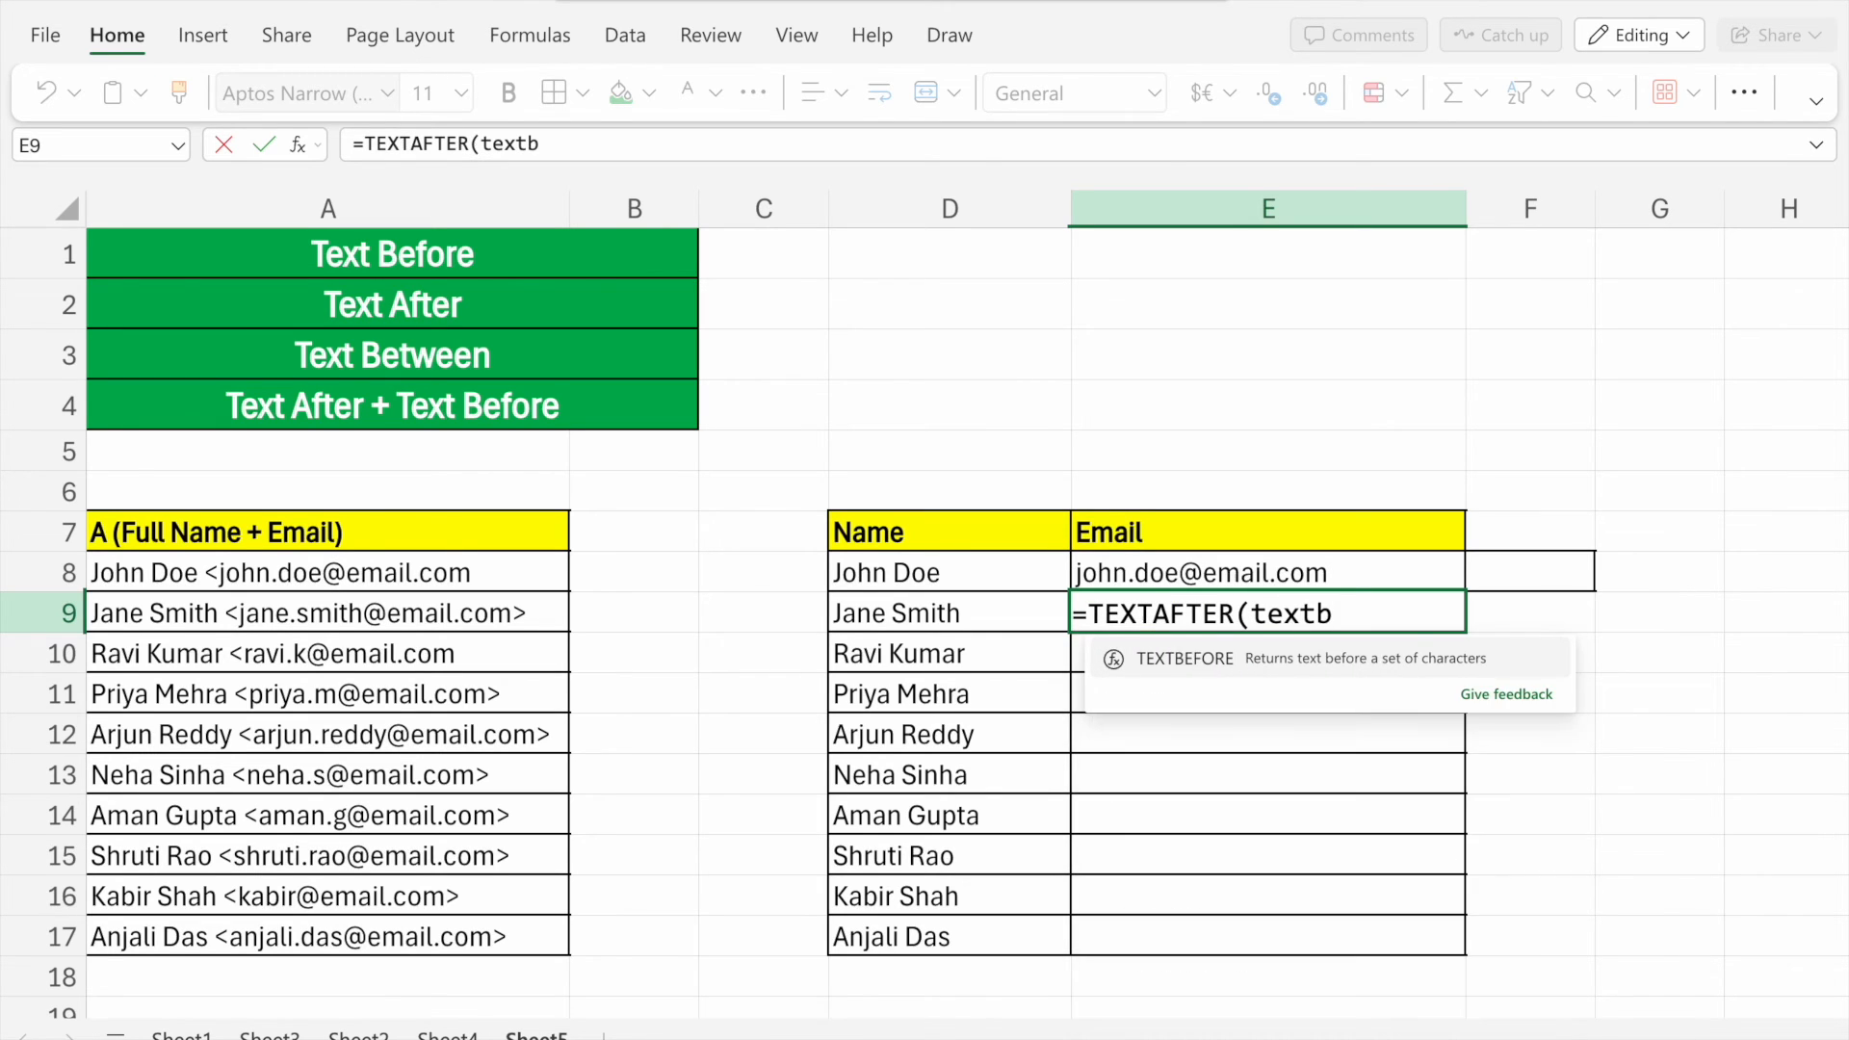
{"action": "left_click", "coordinate": [1319, 685]}
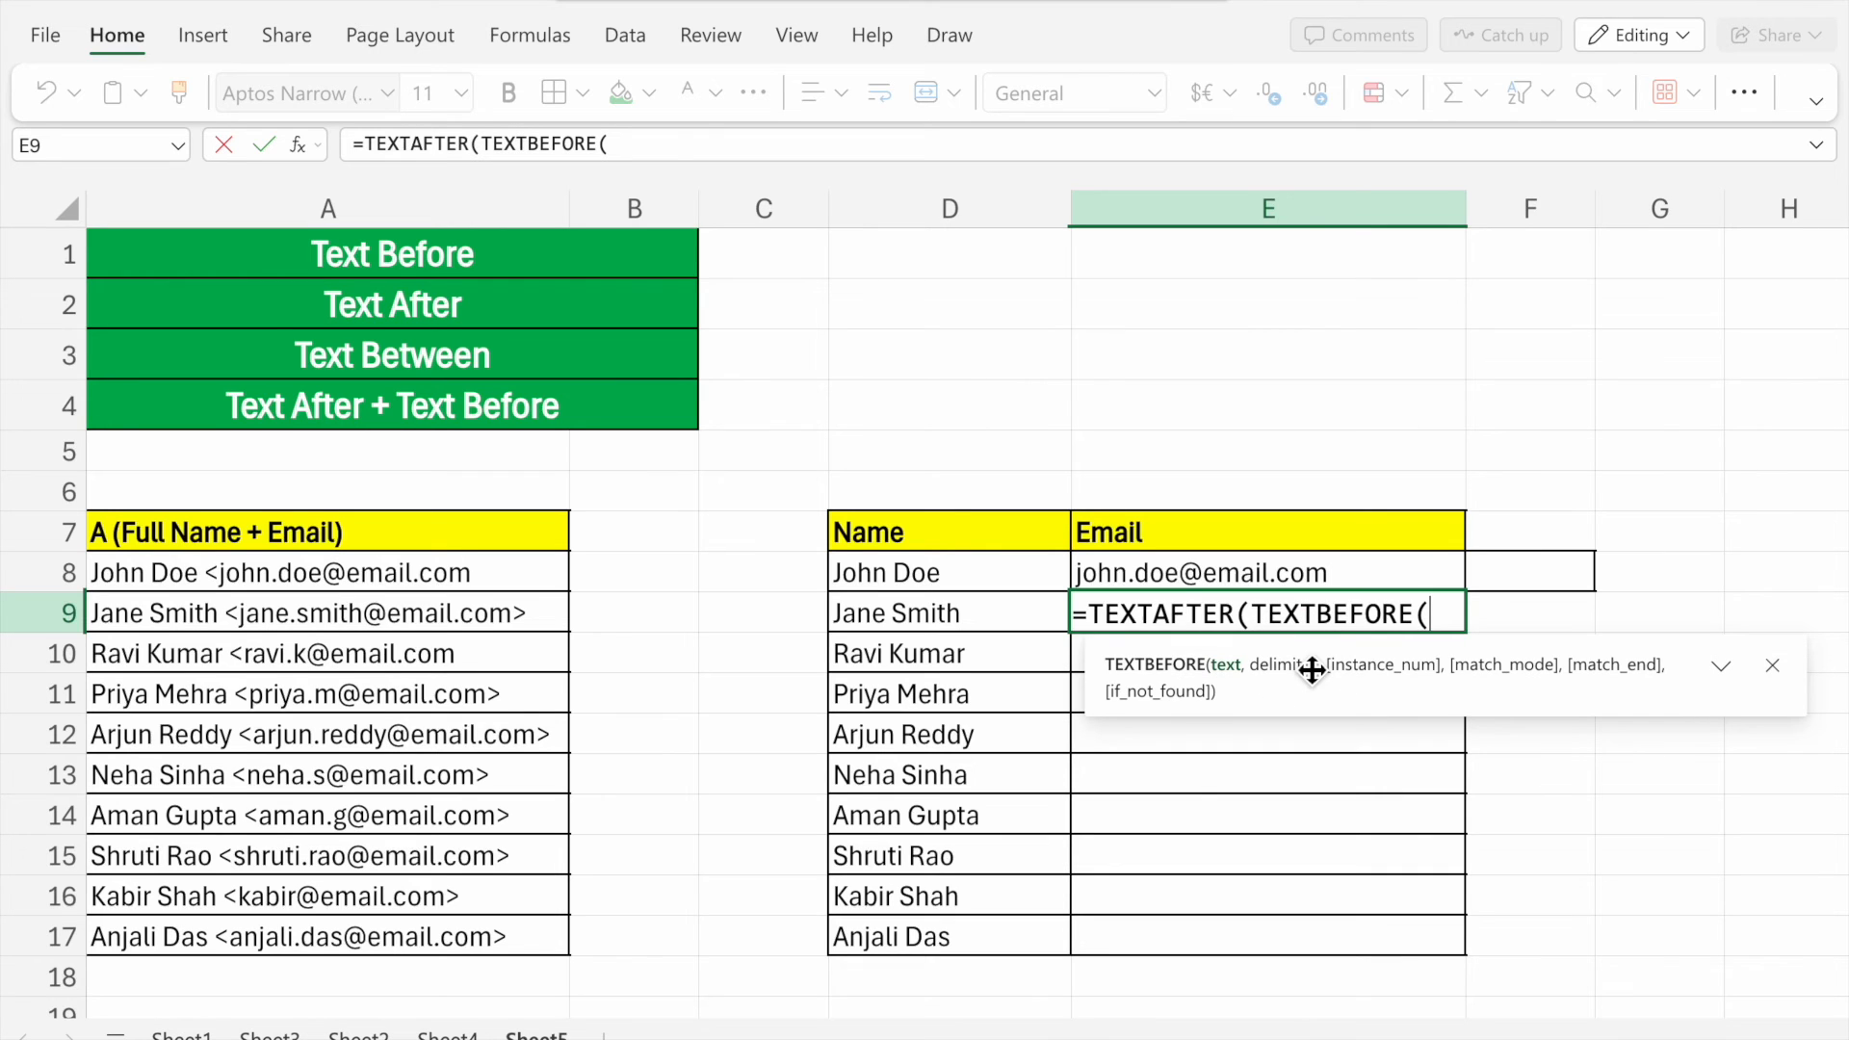
{"action": "left_click", "coordinate": [496, 627]}
{"action": "type", "text": ","}
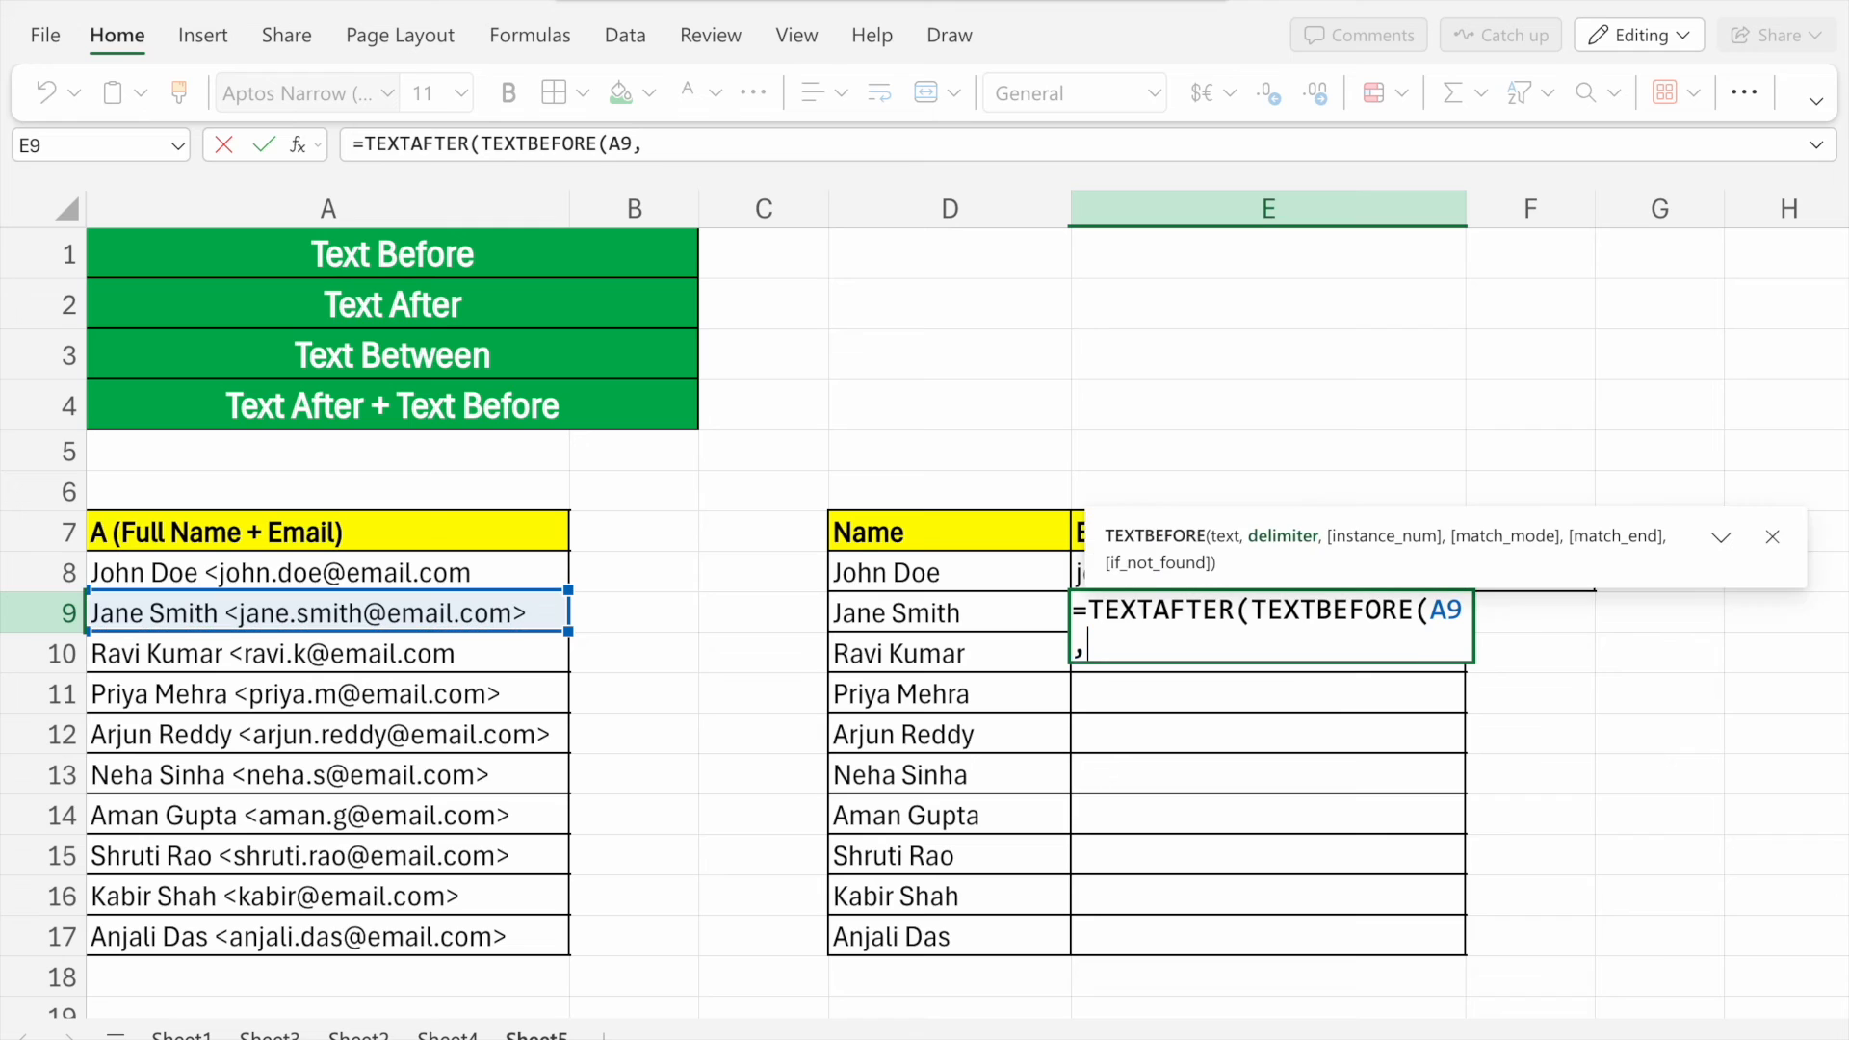
{"action": "type", "text": "\""}
{"action": "type", "text": ">\")"}
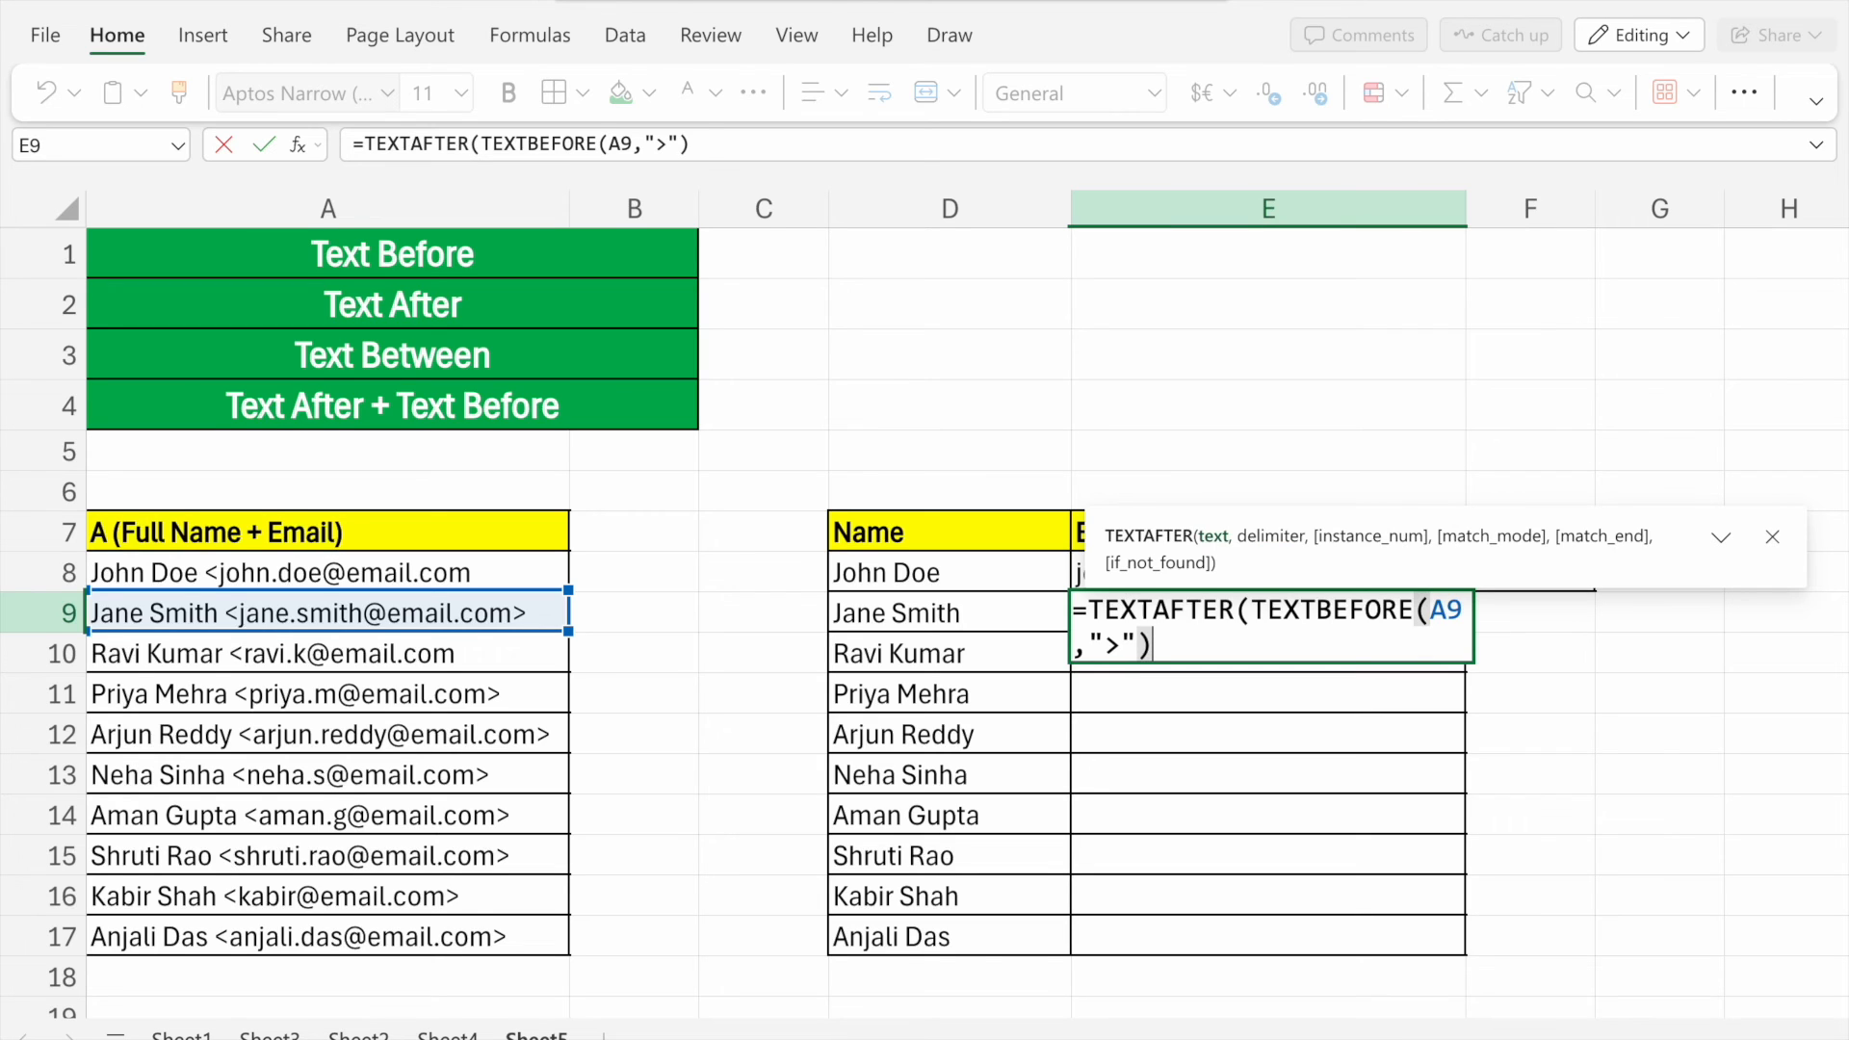
{"action": "type", "text": ","}
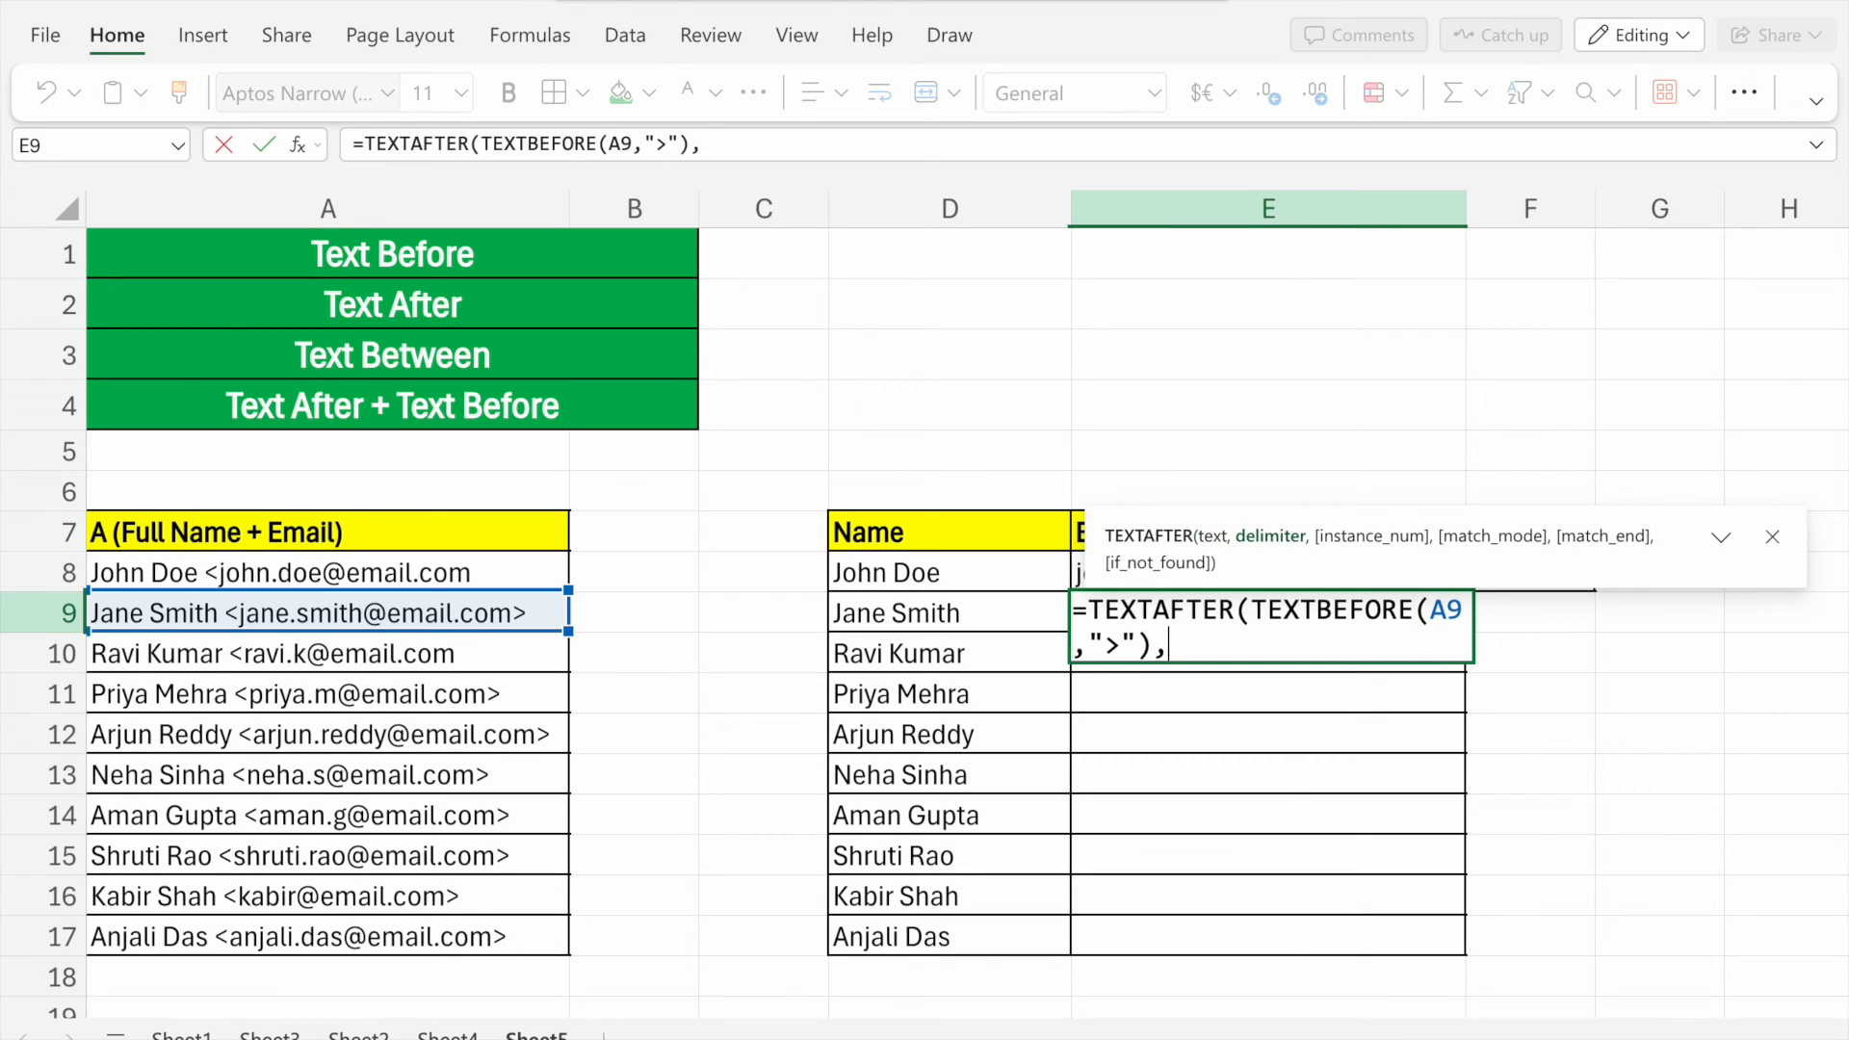
{"action": "type", "text": "\"<\")"}
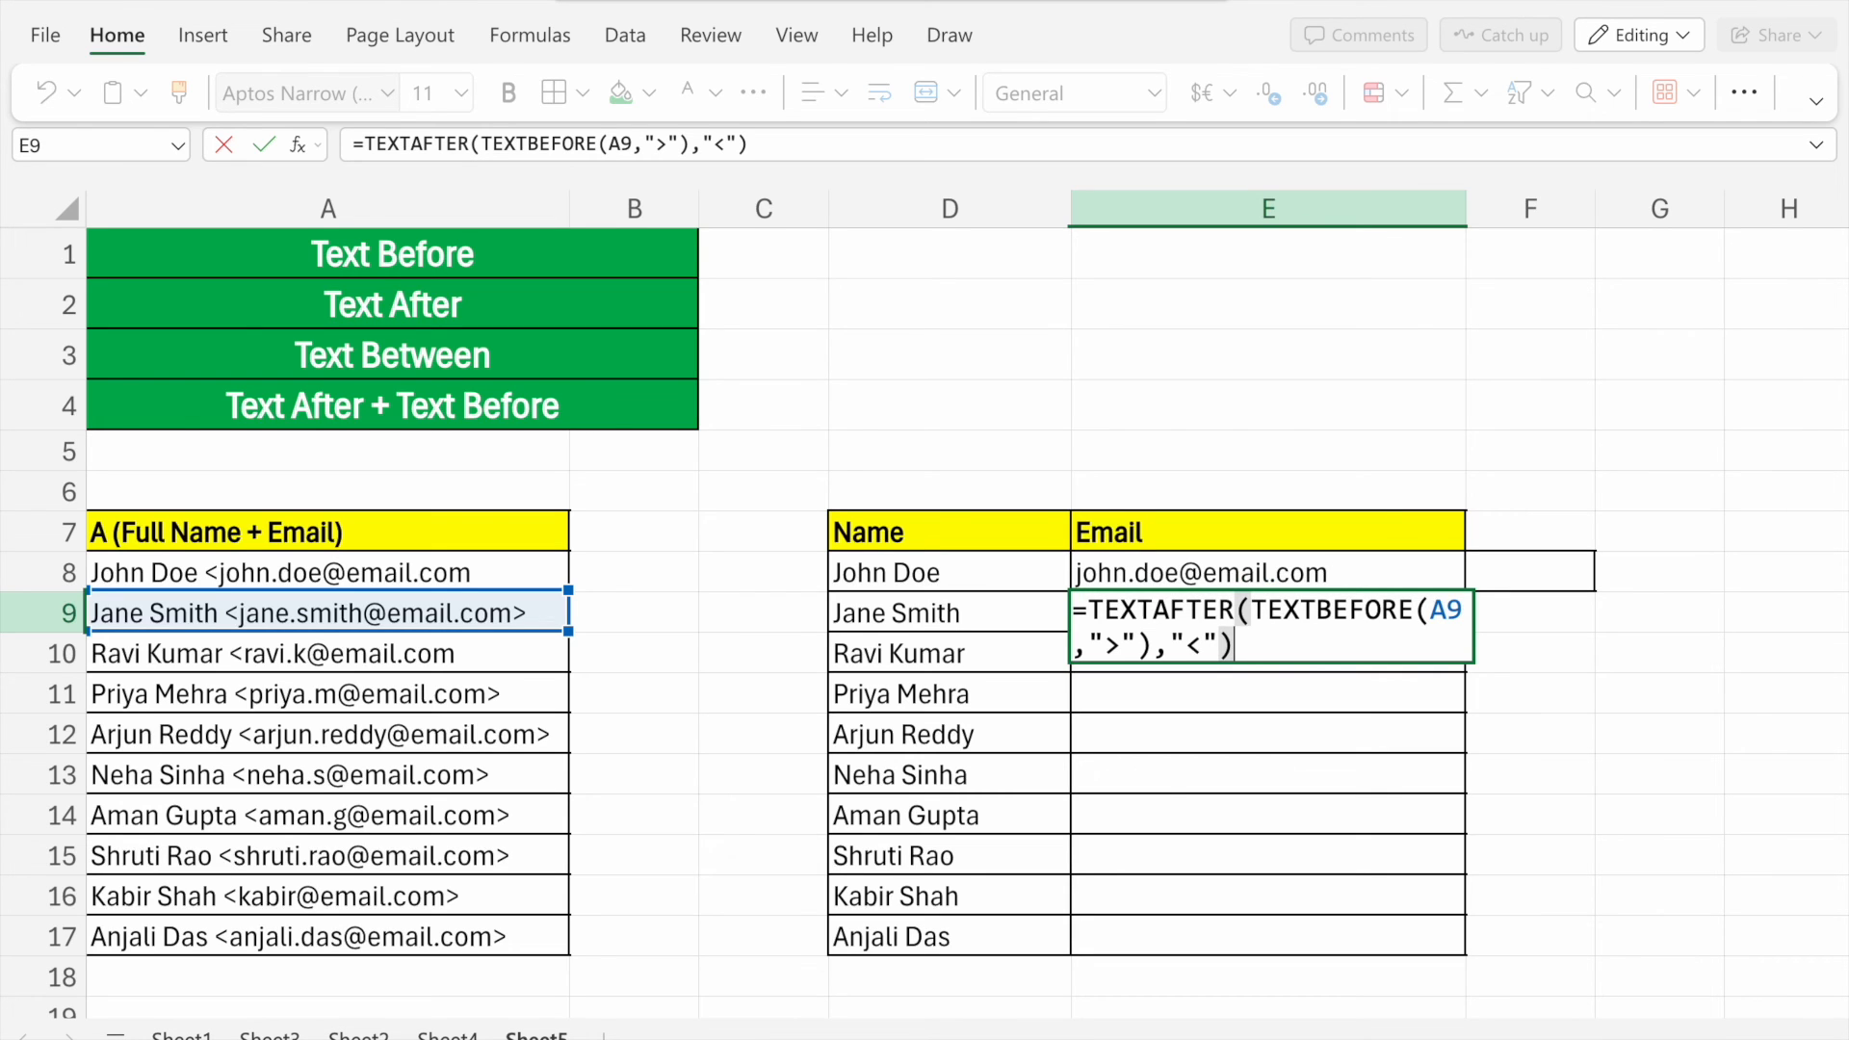
{"action": "key", "text": "Return"}
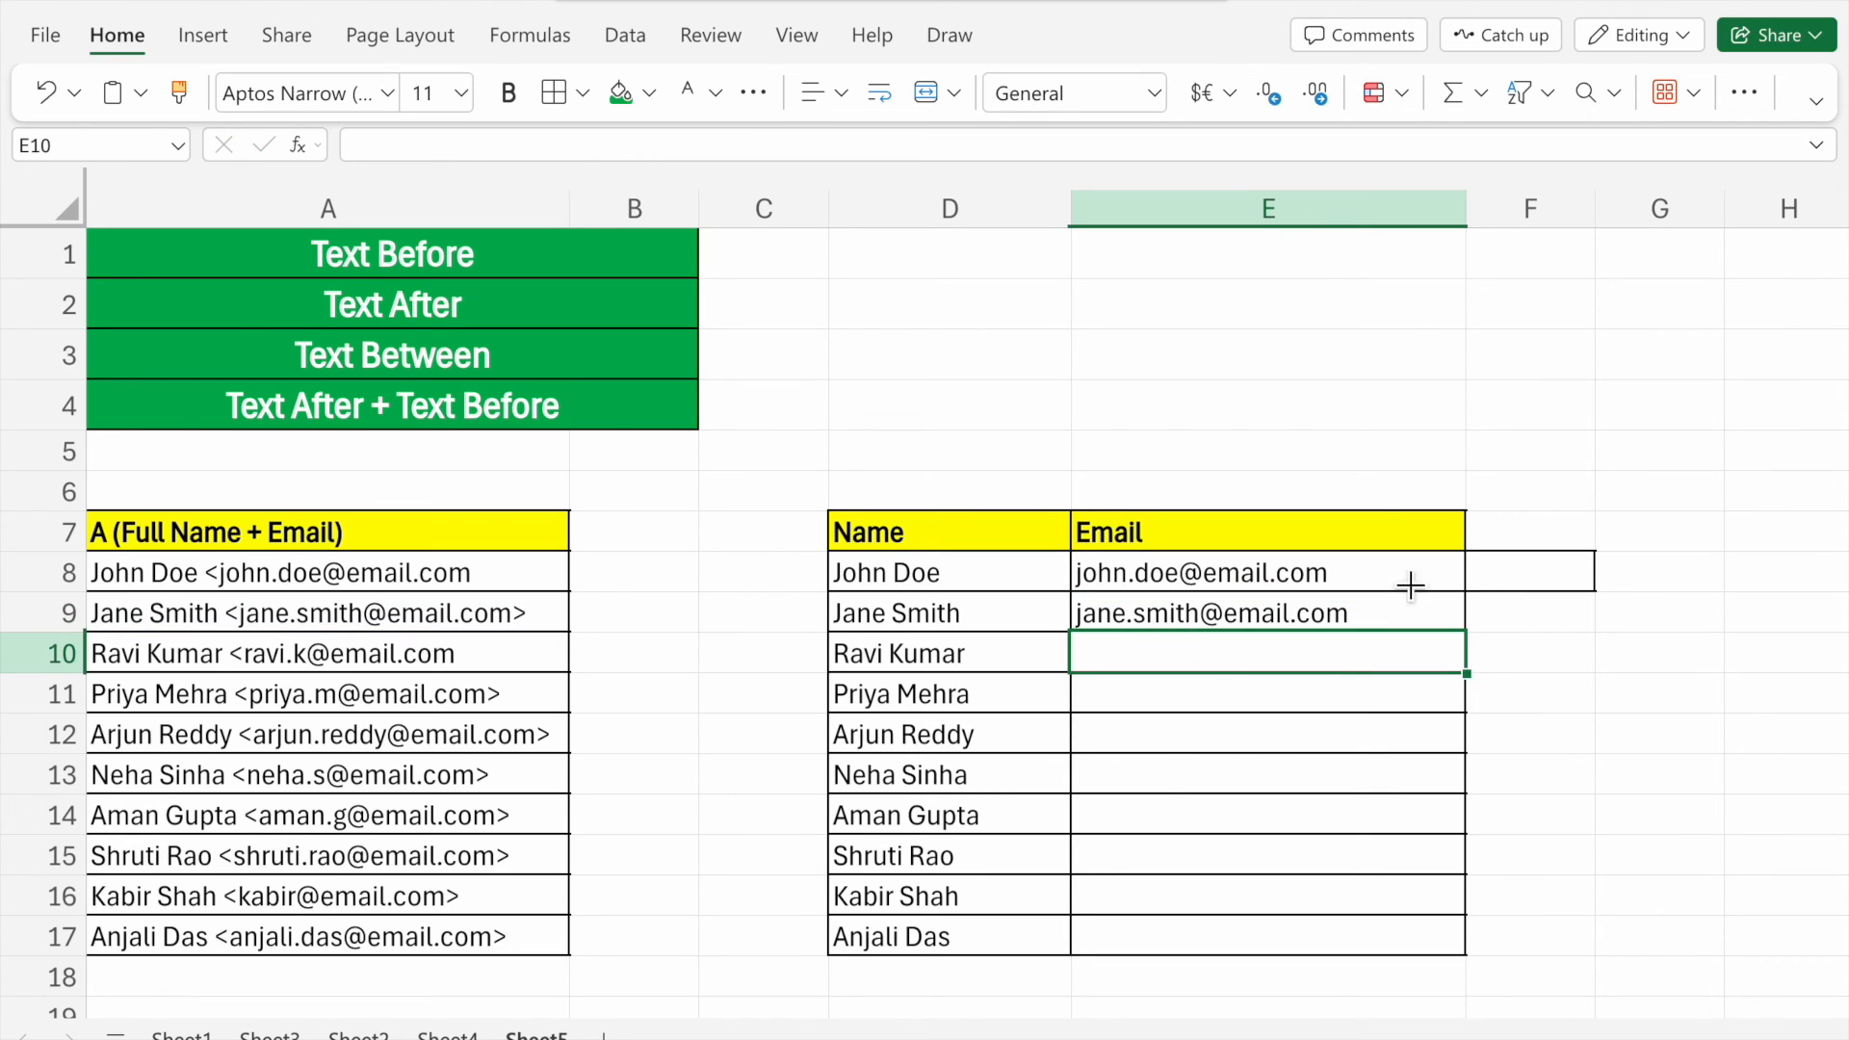
Fill the nested email formula from E9 down through E17 and select E14 to check its extracted address.
{"action": "left_click", "coordinate": [1396, 619]}
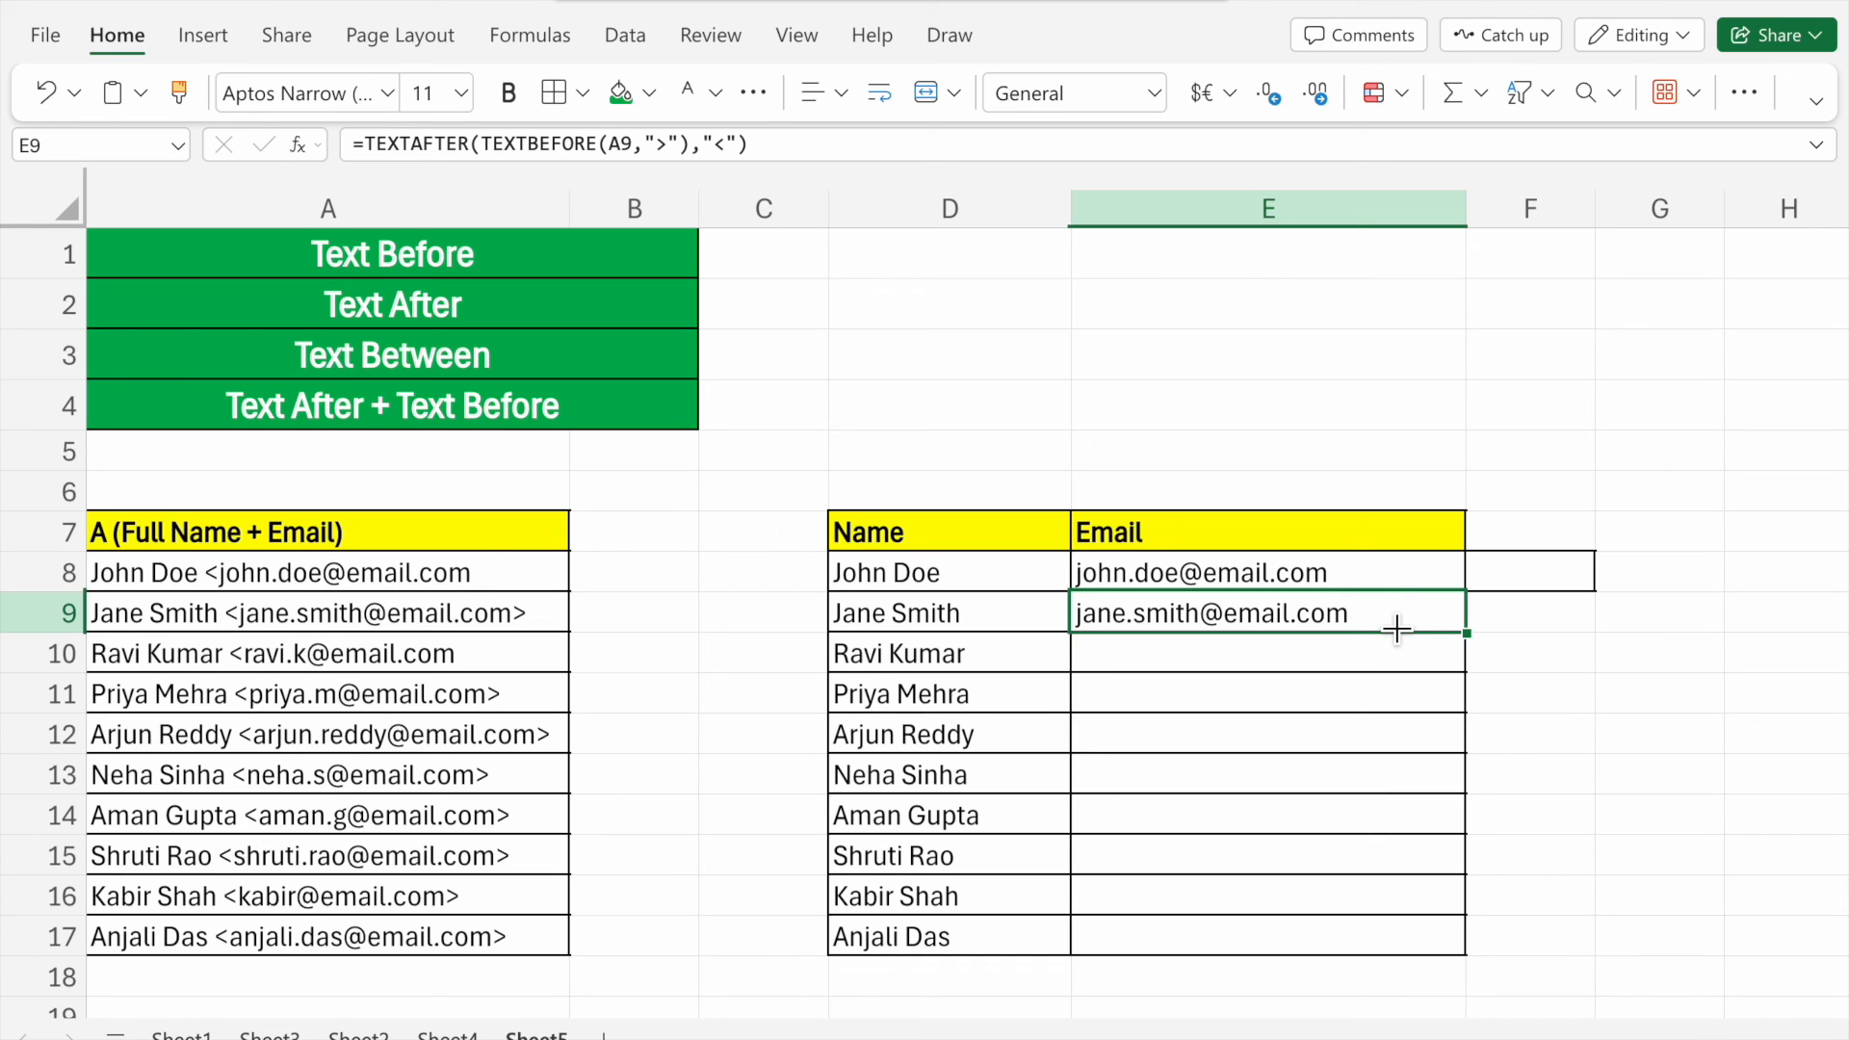
{"action": "left_click_drag", "start_coordinate": [1468, 635], "coordinate": [1444, 958]}
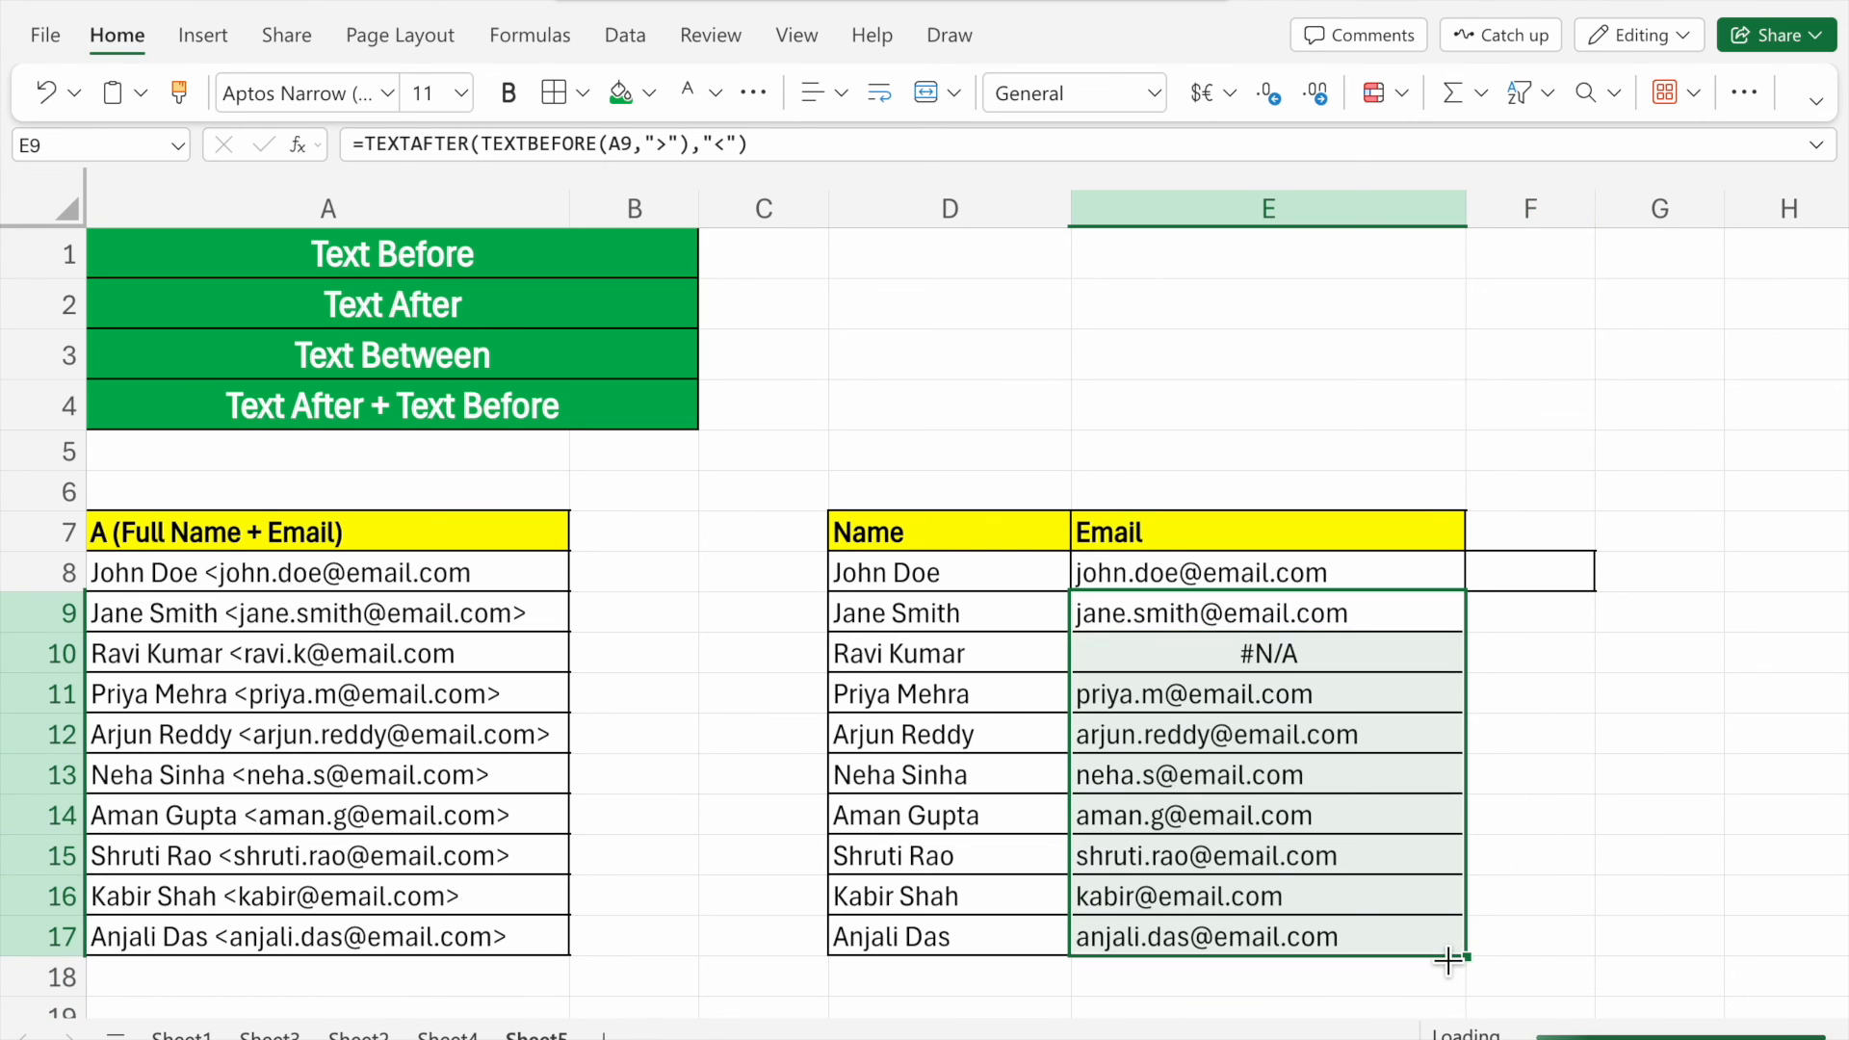
{"action": "left_click", "coordinate": [1403, 825]}
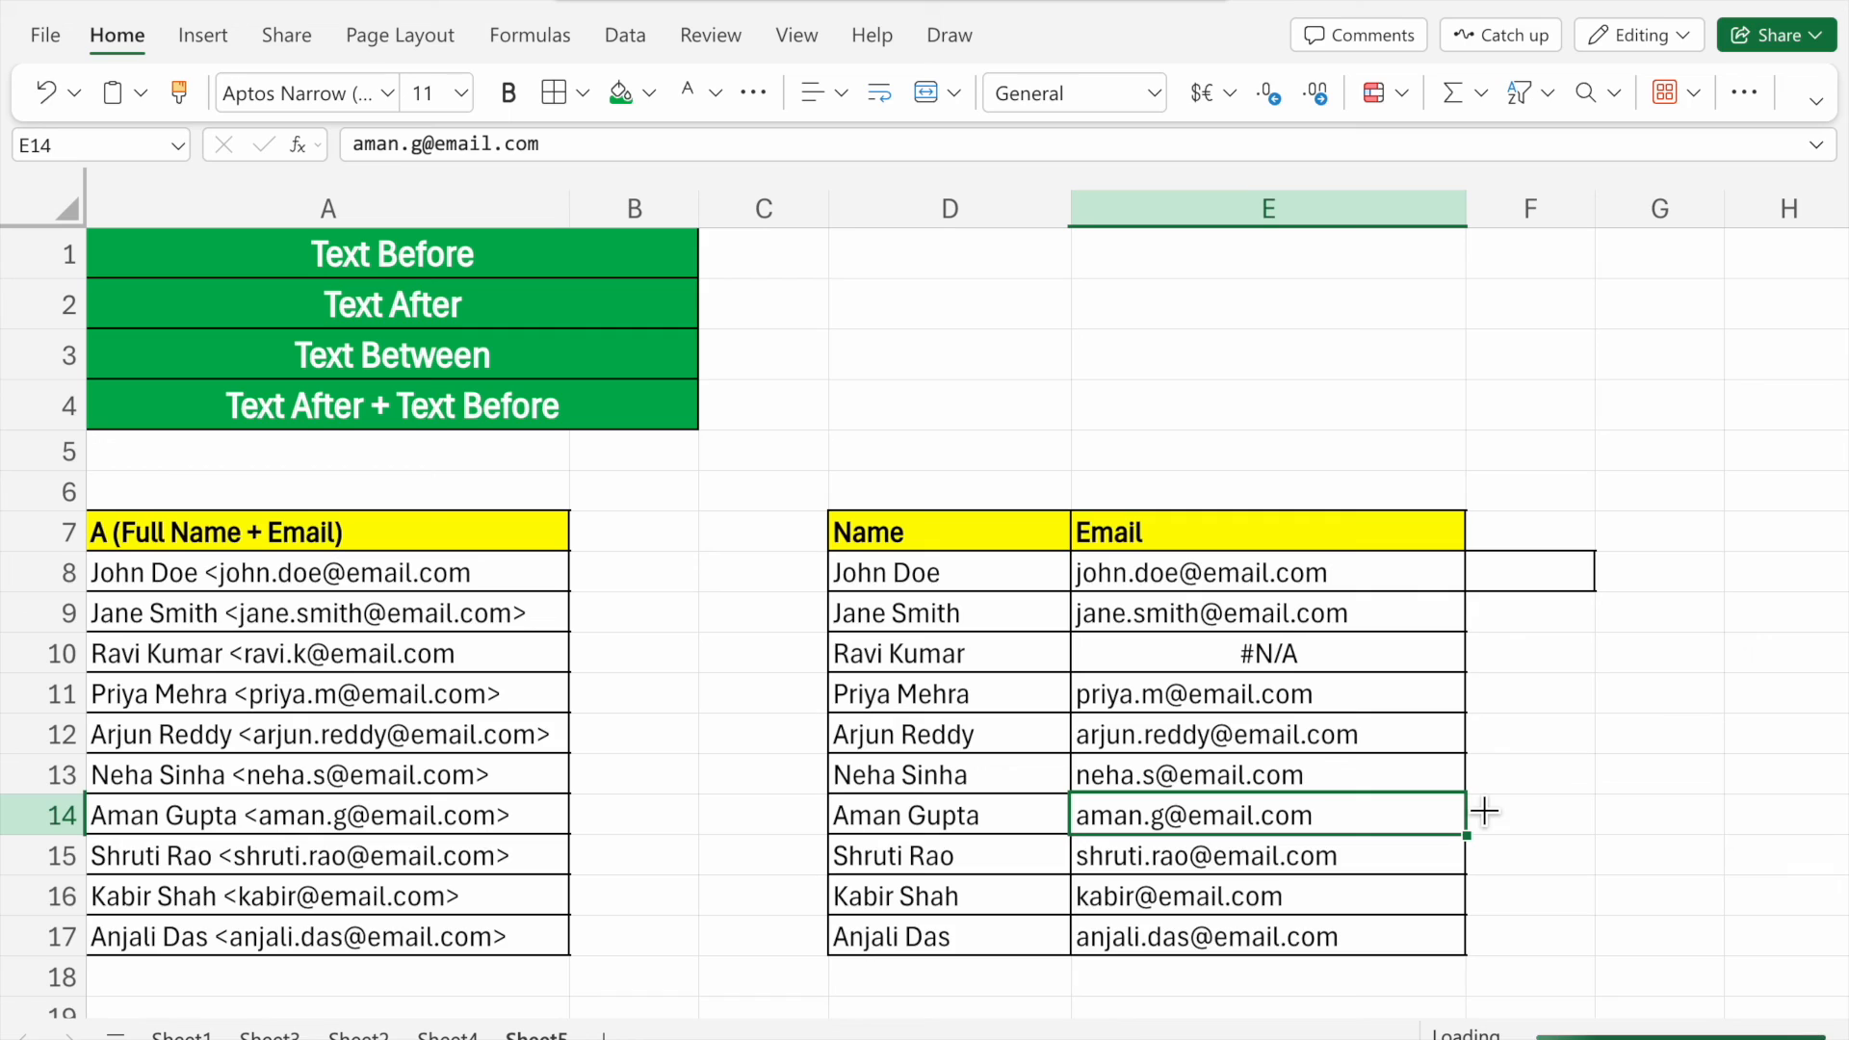